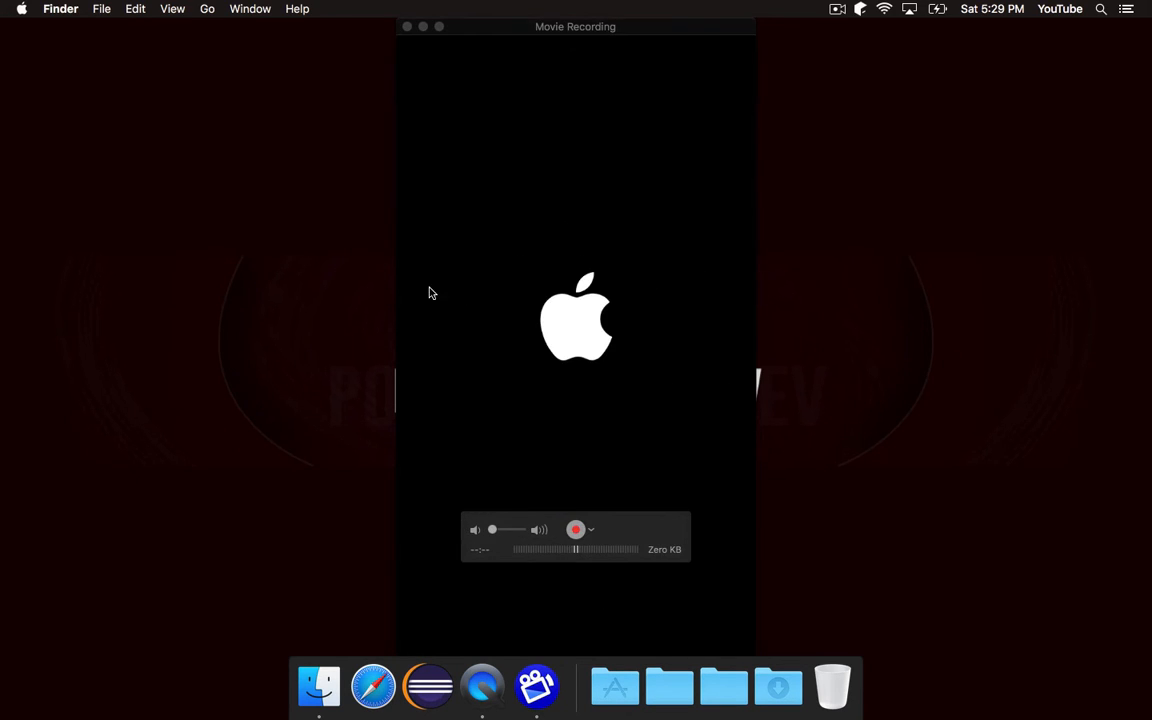
# - Launch iTunes from Applications and arrange its window beside the mirrored iPhone screen
pyautogui.moveTo(418, 308); pyautogui.dragTo(836, 286)
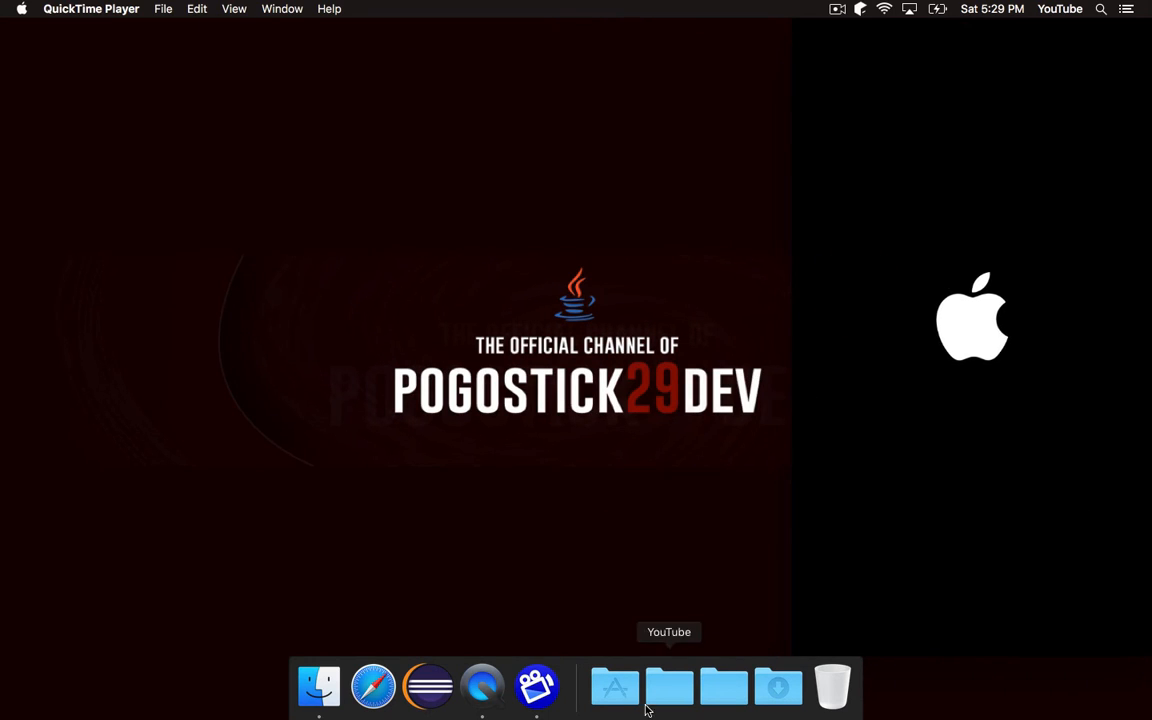
pyautogui.click(614, 686)
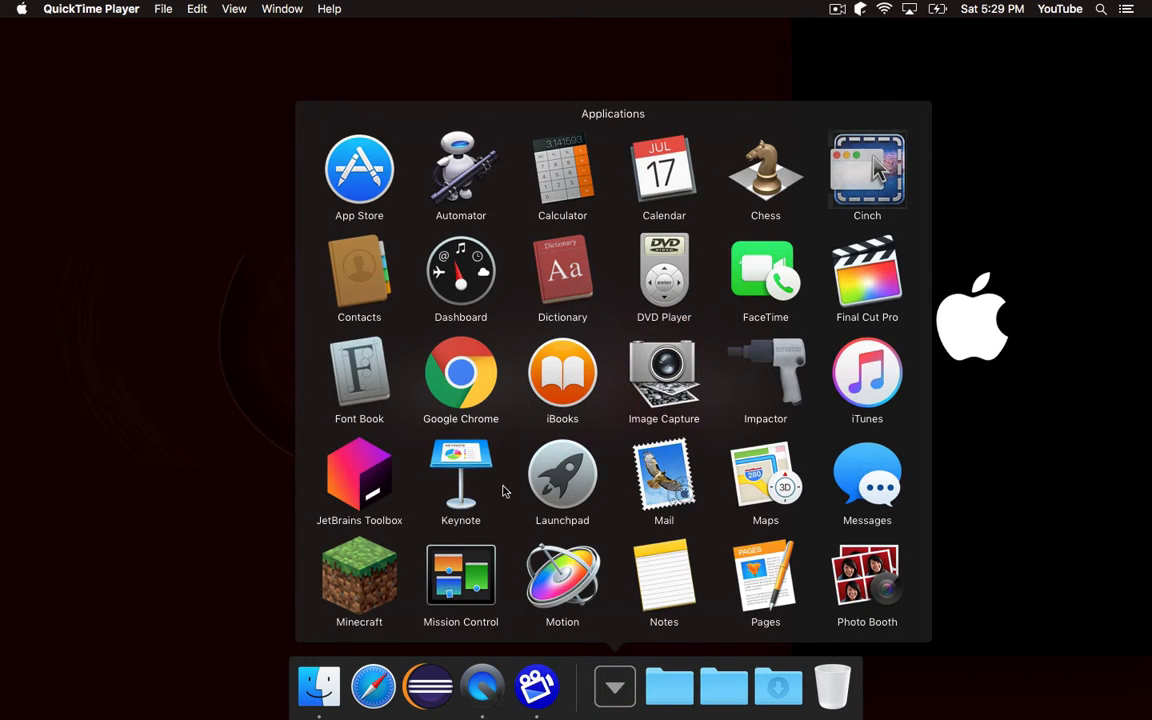
pyautogui.click(867, 380)
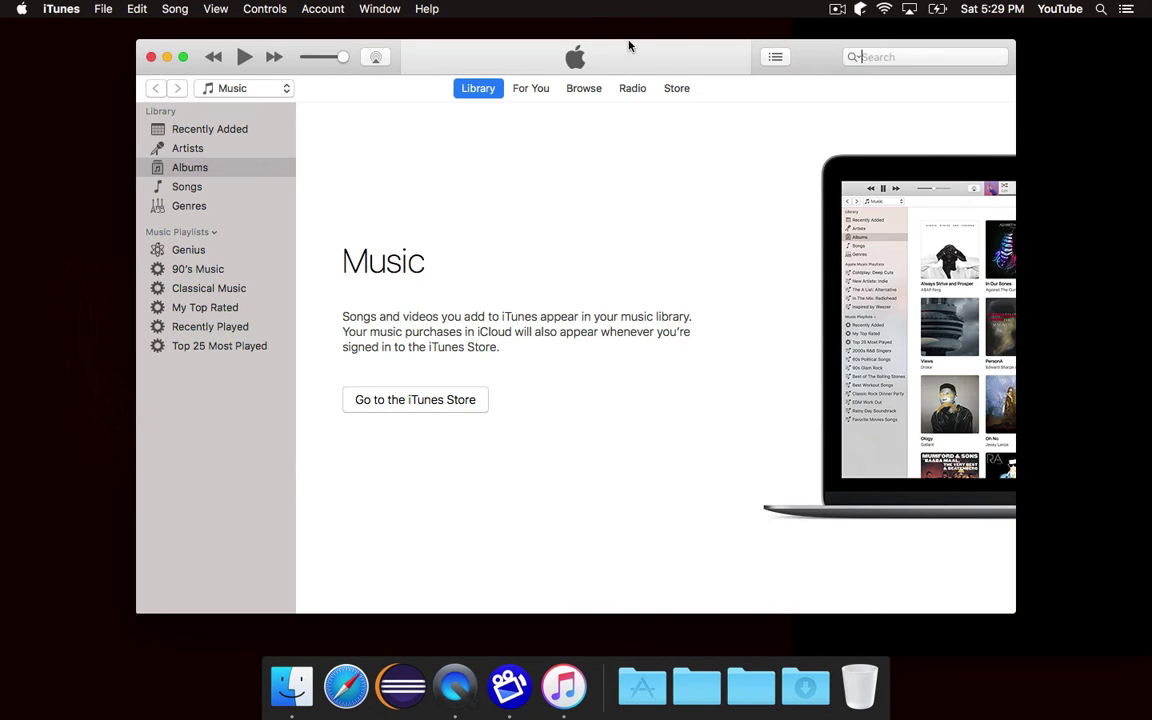
pyautogui.moveTo(629, 46)
pyautogui.mouseDown()
pyautogui.moveTo(491, 61)
pyautogui.moveTo(491, 36)
pyautogui.mouseUp()
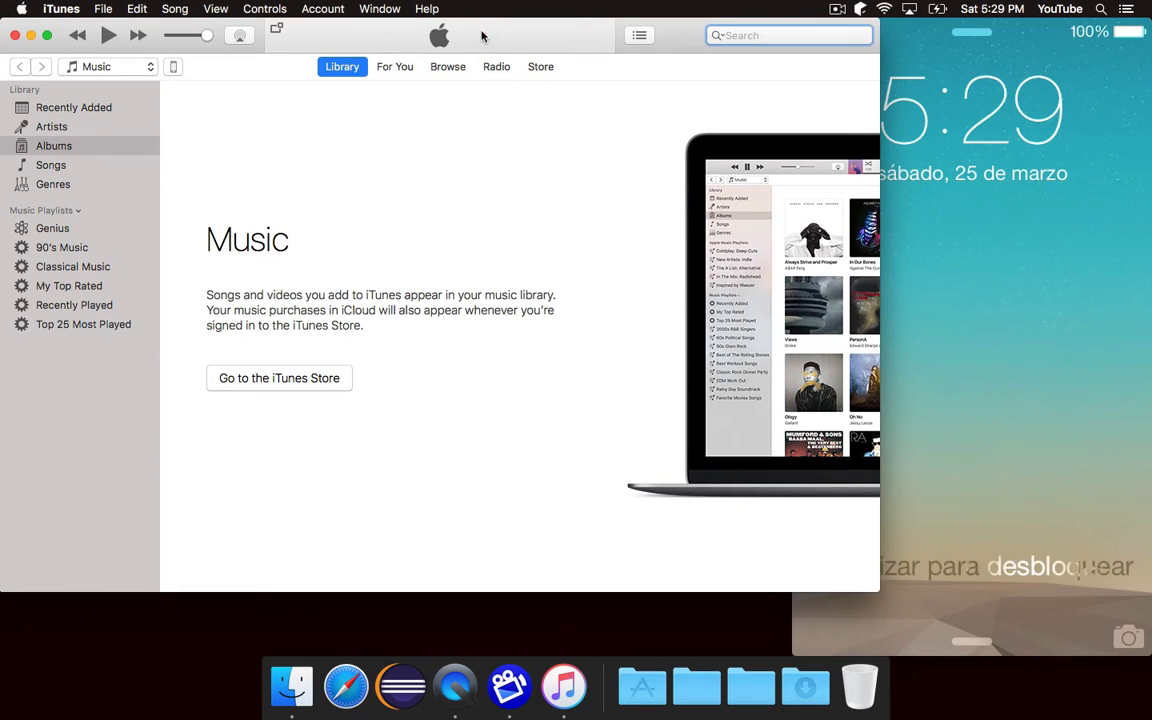
pyautogui.moveTo(871, 588); pyautogui.dragTo(797, 660)
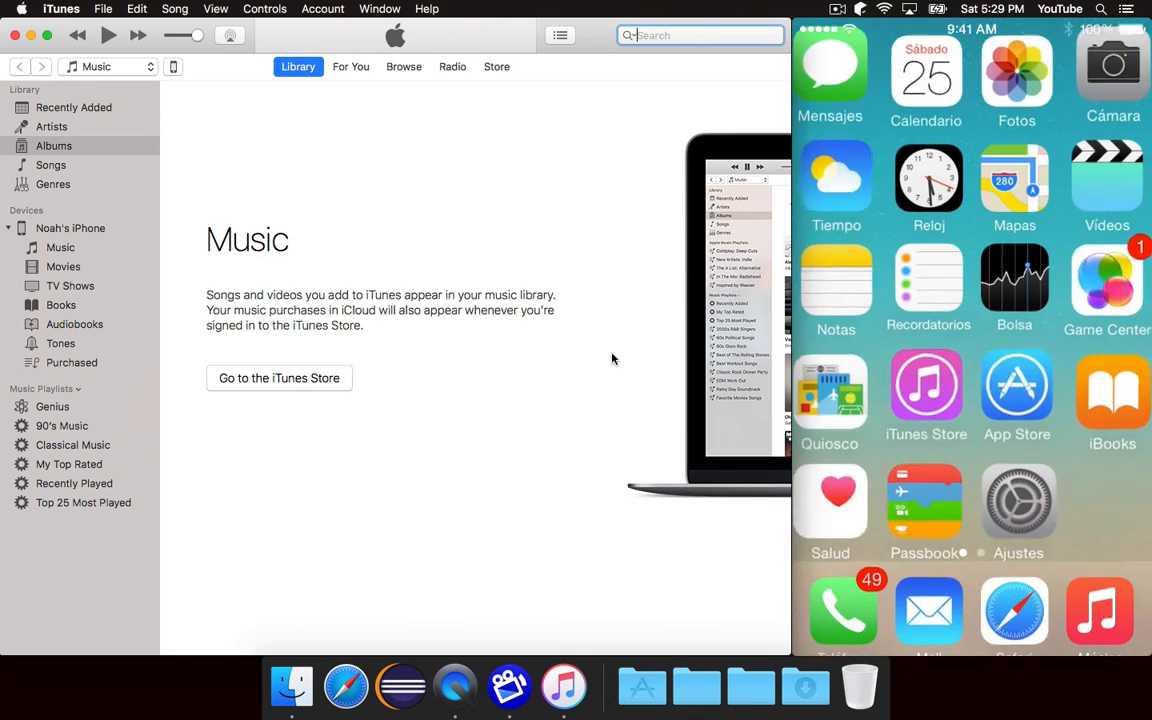
# - Switch the library to Apps, dismiss the iPhone welcome screen and show the App Store
pyautogui.click(110, 66)
pyautogui.click(138, 122)
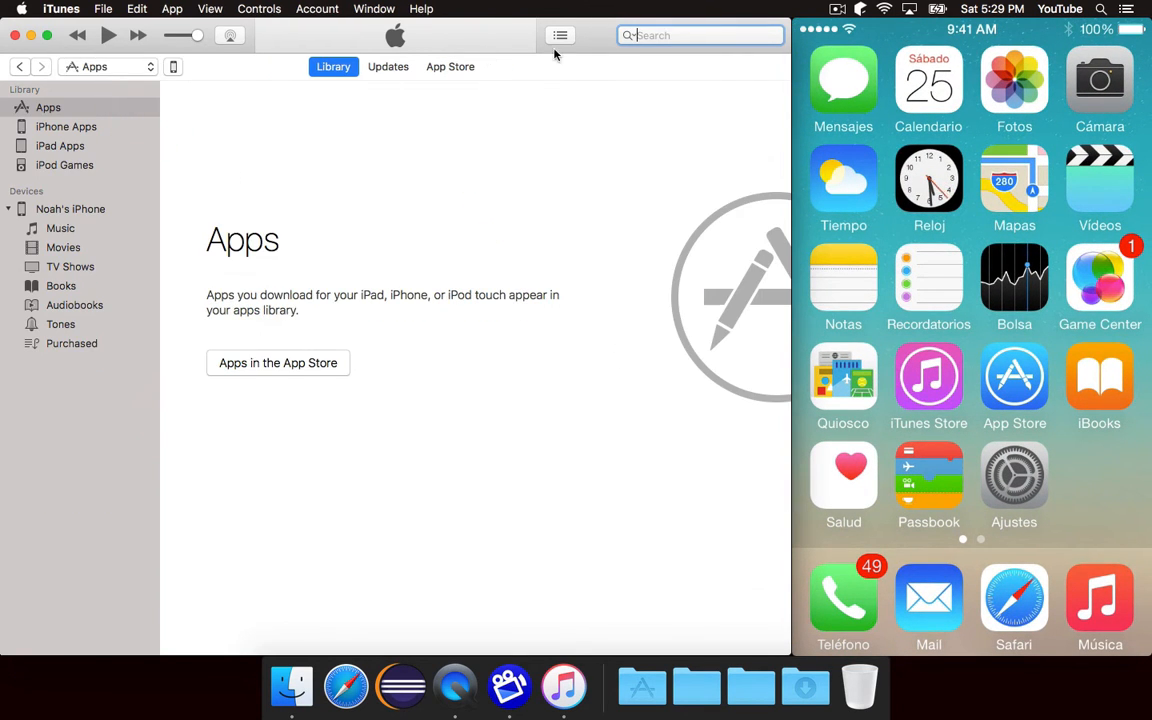
pyautogui.click(450, 66)
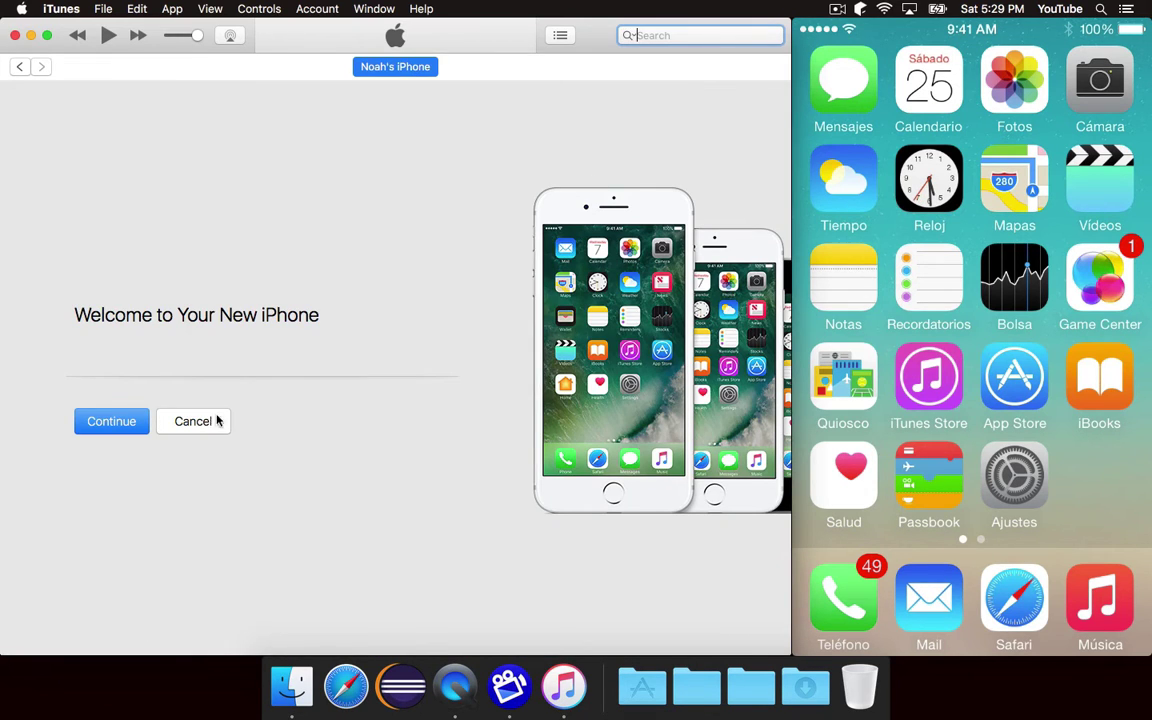
pyautogui.click(193, 421)
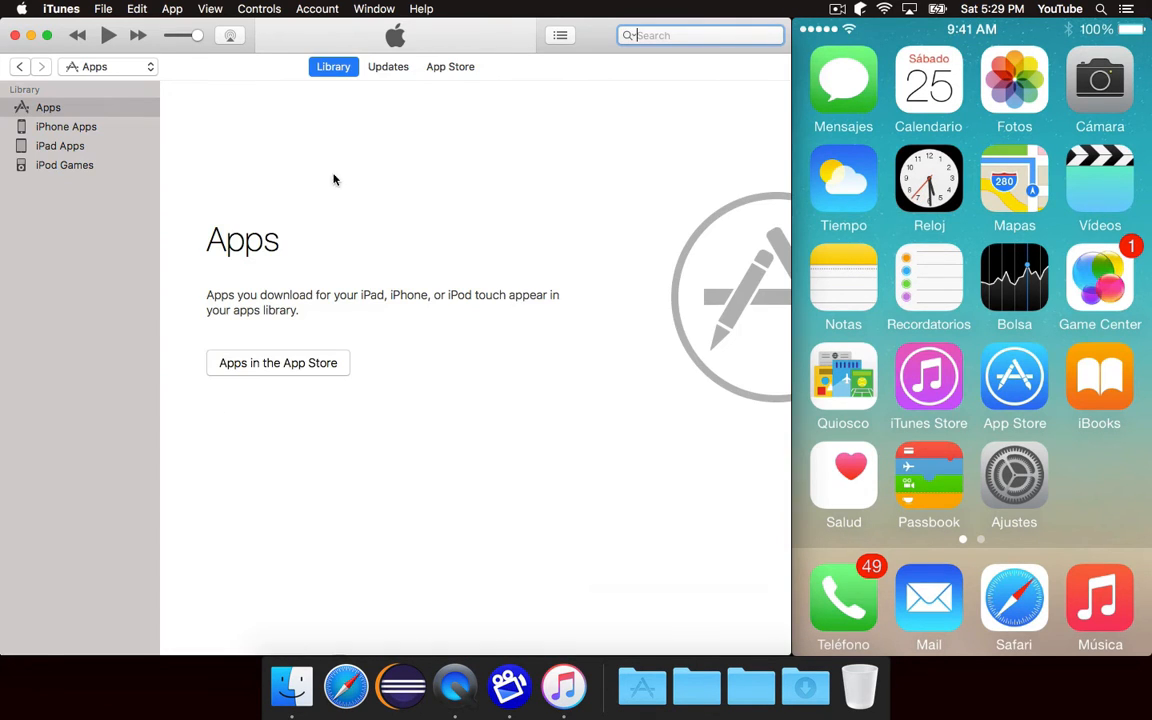
pyautogui.click(450, 66)
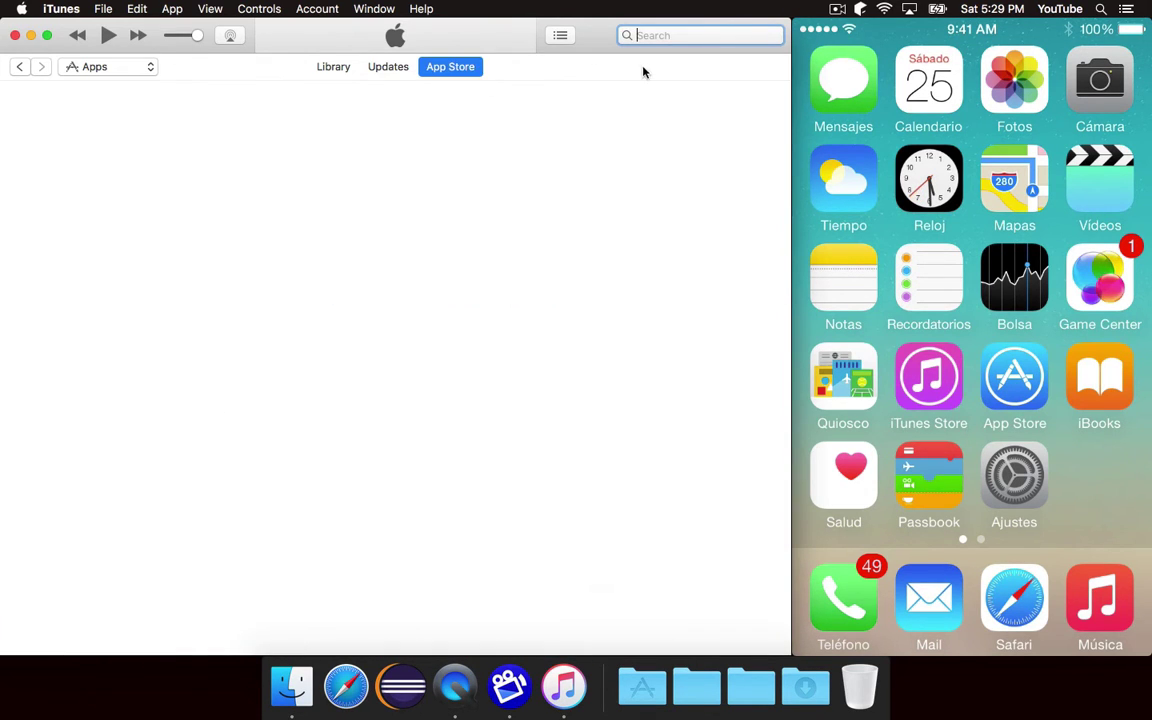
# - Search the store for 'jigsaw puzzle collection hd' and open the Jigsaw Puzzle Collection HD page
pyautogui.click(701, 36)
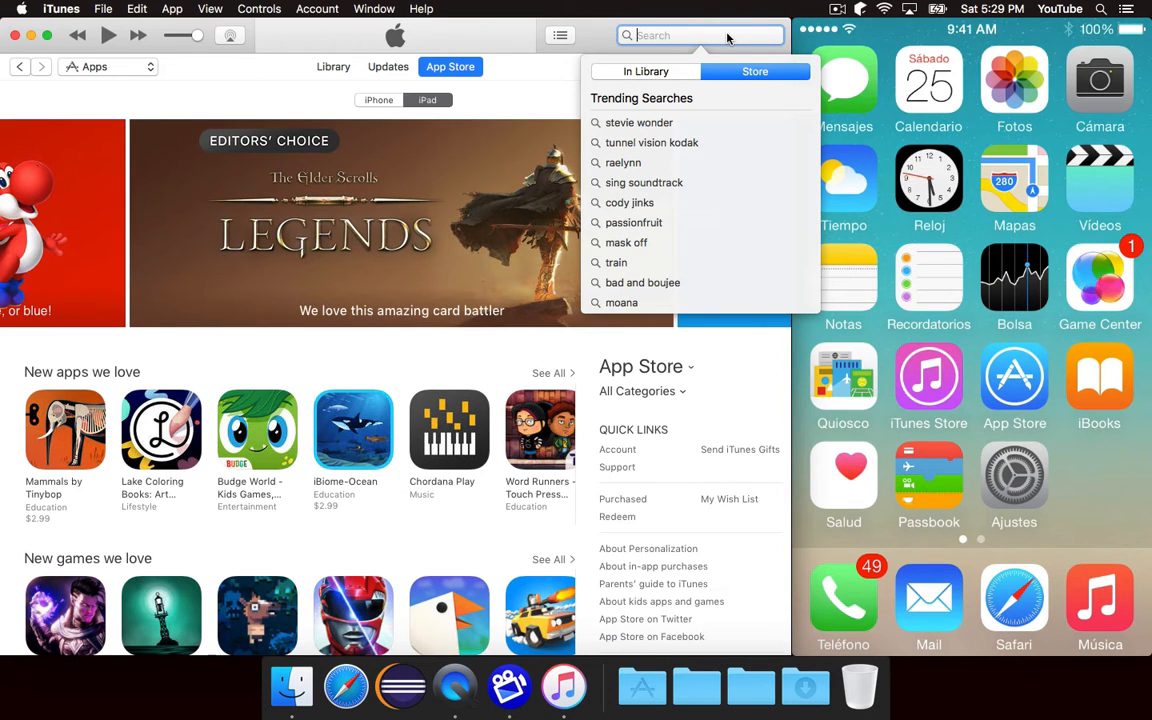
pyautogui.click(560, 83)
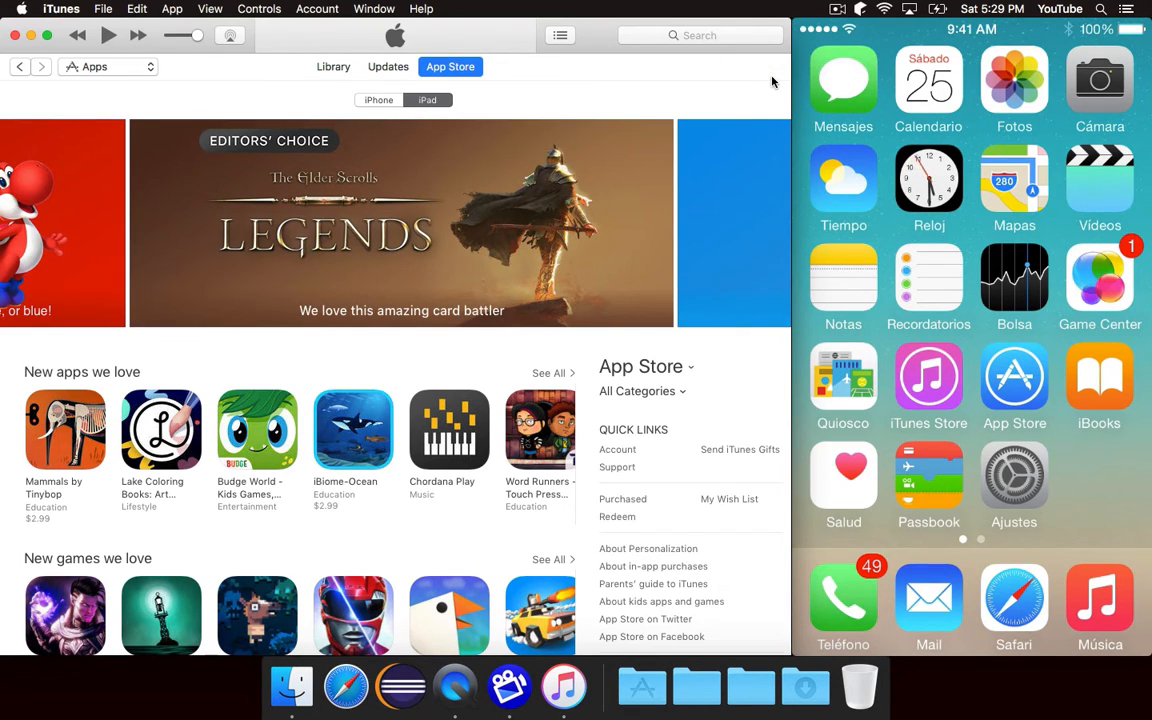
pyautogui.click(700, 35)
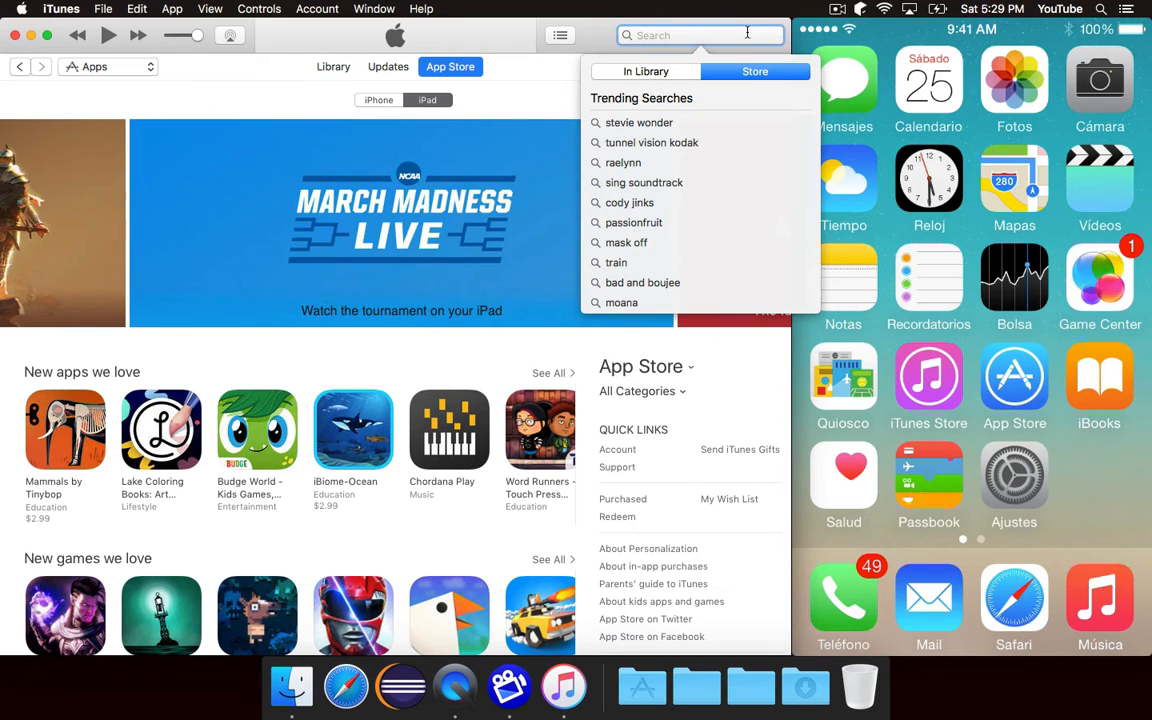
pyautogui.write('ijig')
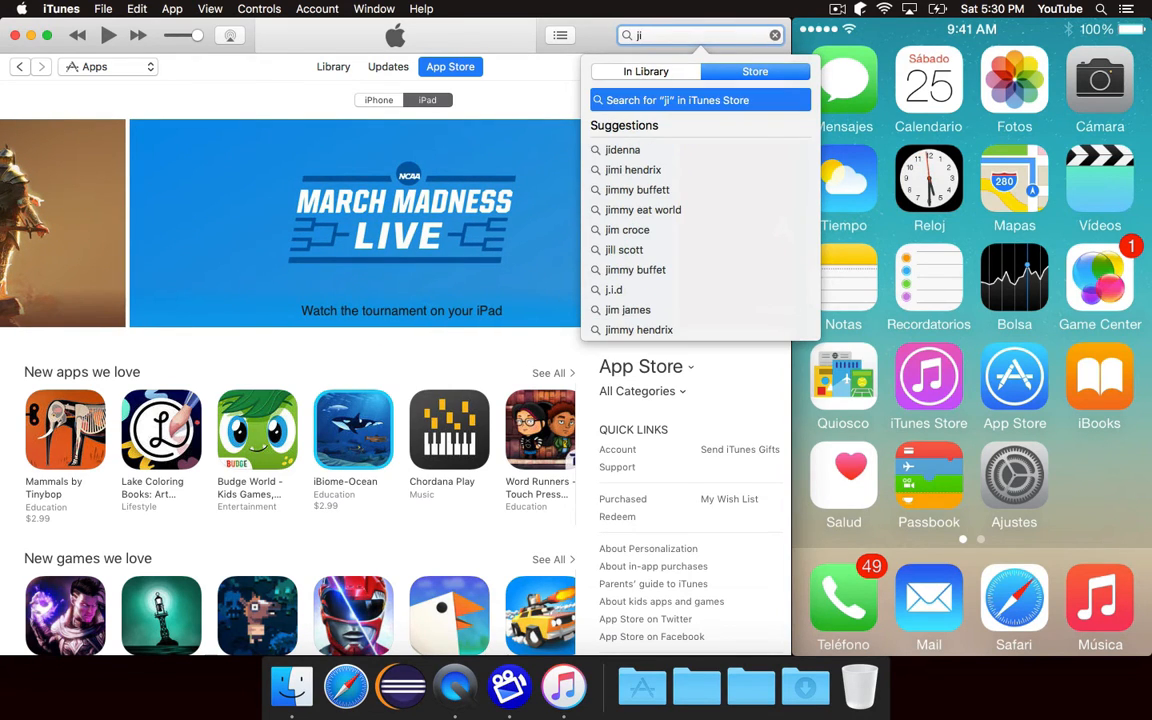
pyautogui.write('saw ')
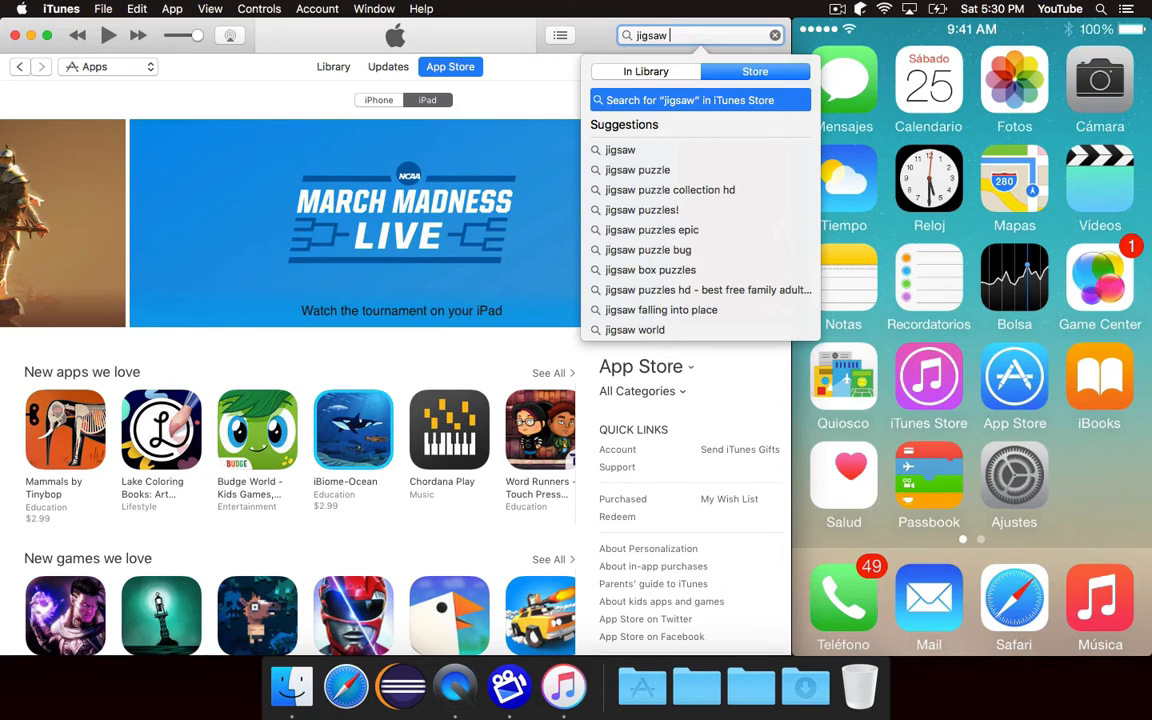
pyautogui.write('puzzle')
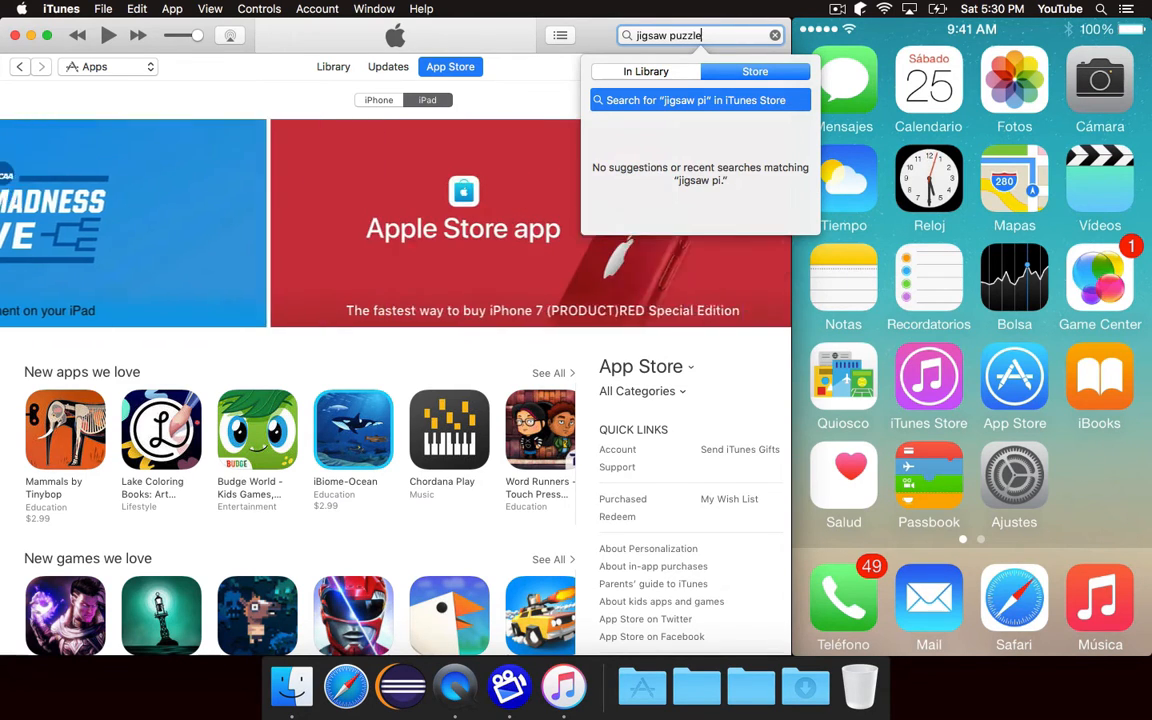
pyautogui.write(' collection h')
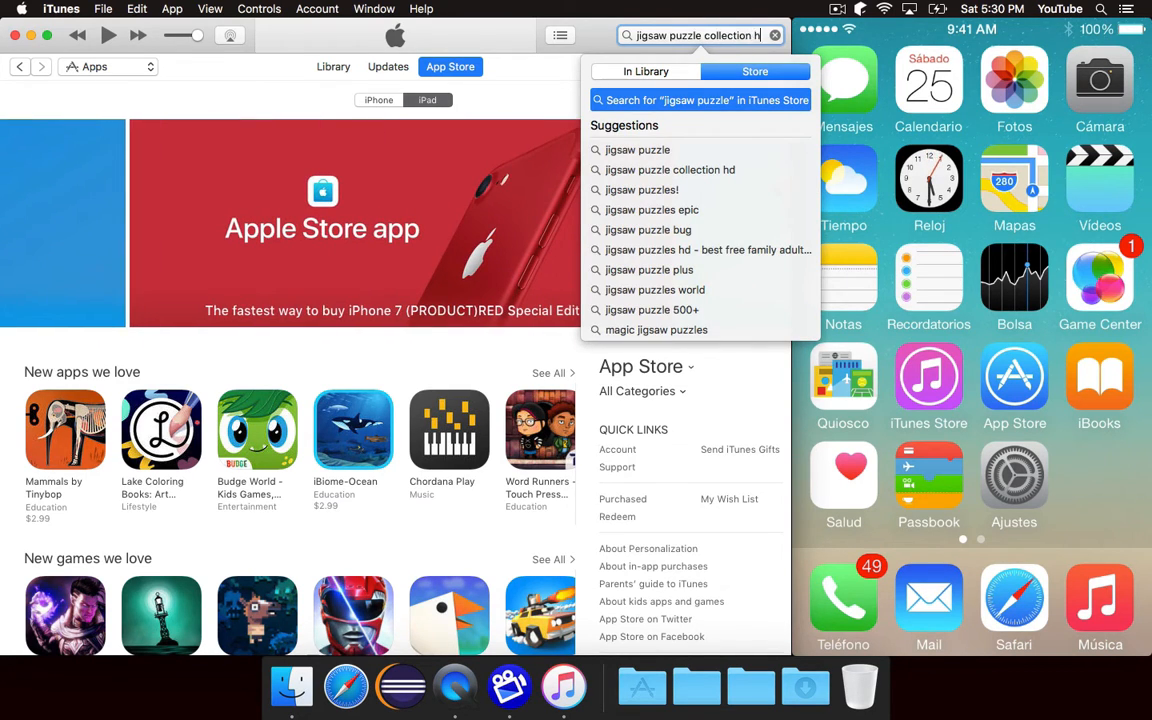
pyautogui.write('d')
pyautogui.press('Return')
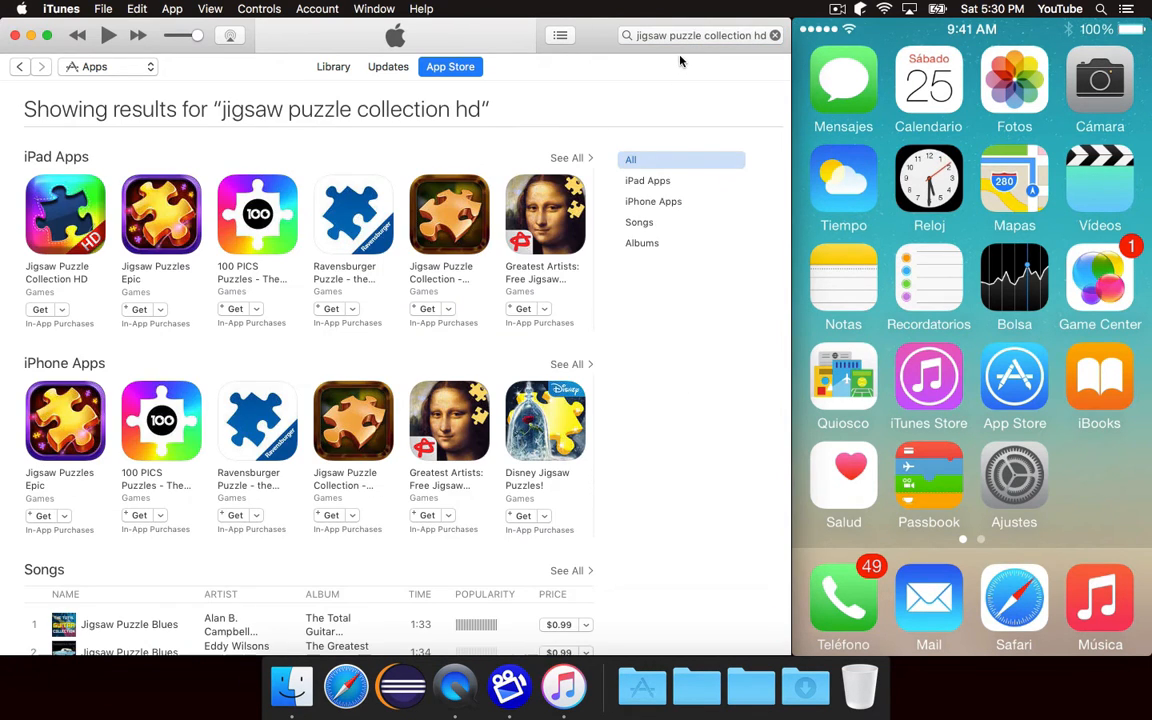
pyautogui.click(44, 239)
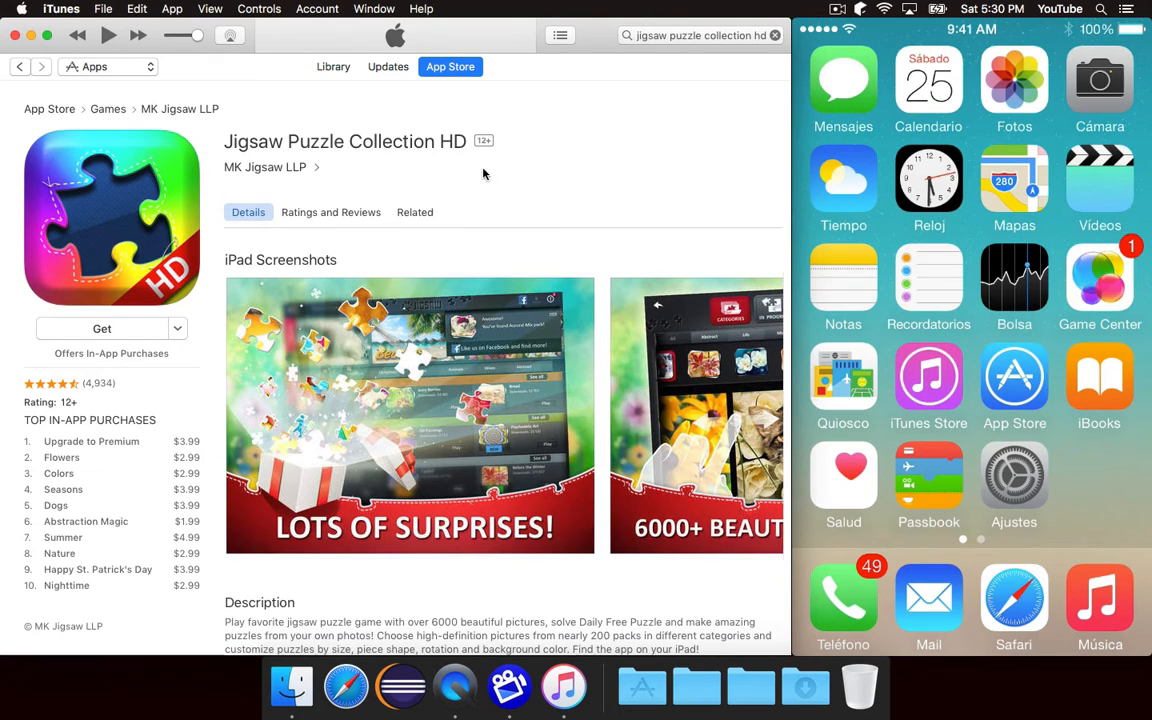
pyautogui.scroll(-5, 549, 180)
pyautogui.scroll(-4, 549, 180)
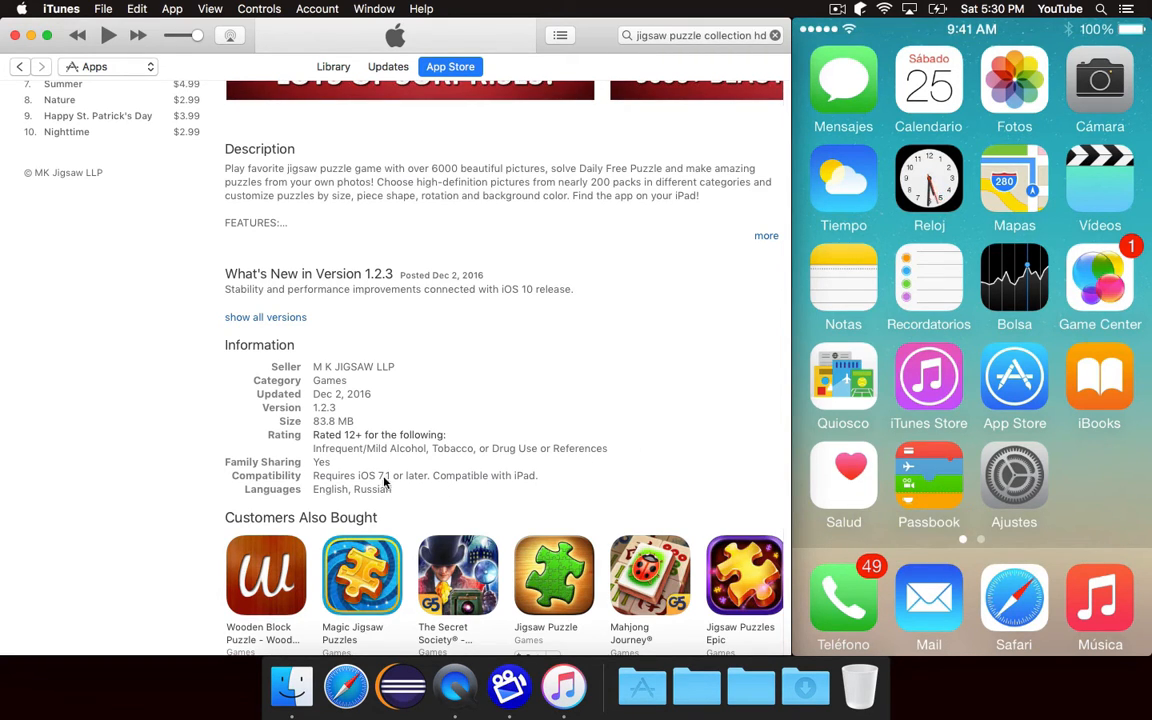
pyautogui.click(852, 265)
pyautogui.click(702, 427)
pyautogui.scroll(10, 450, 480)
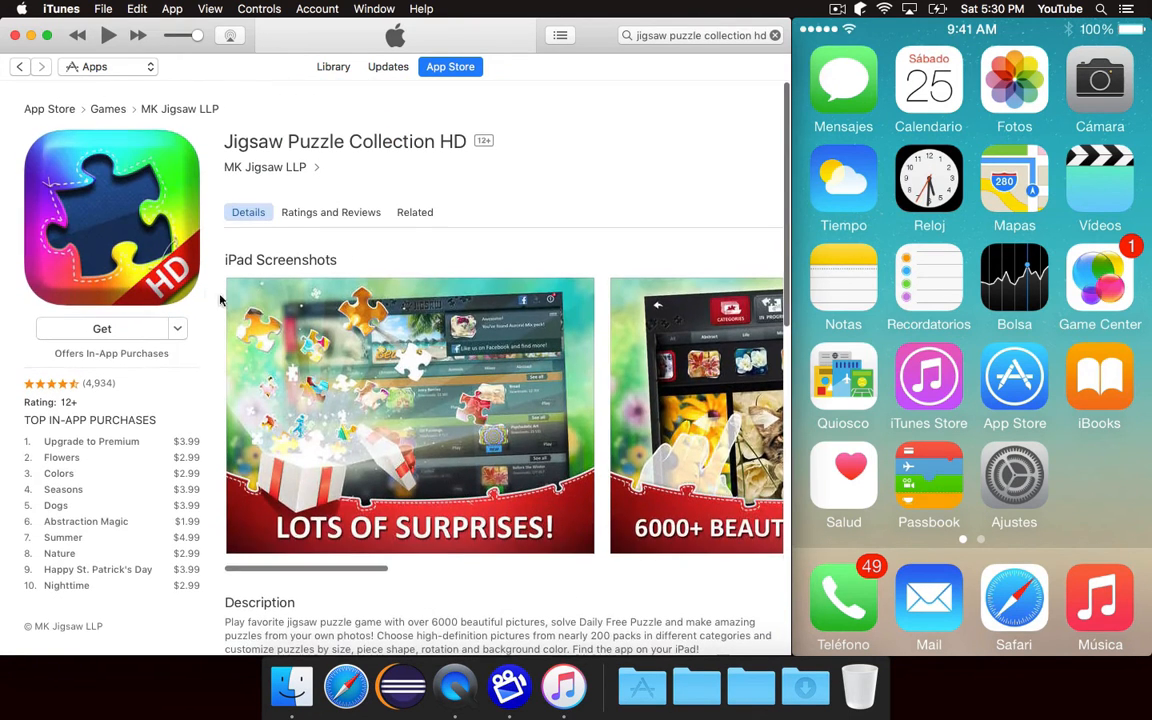
# - Download the free app, signing in with the Apple ID and always requiring a password
pyautogui.click(102, 328)
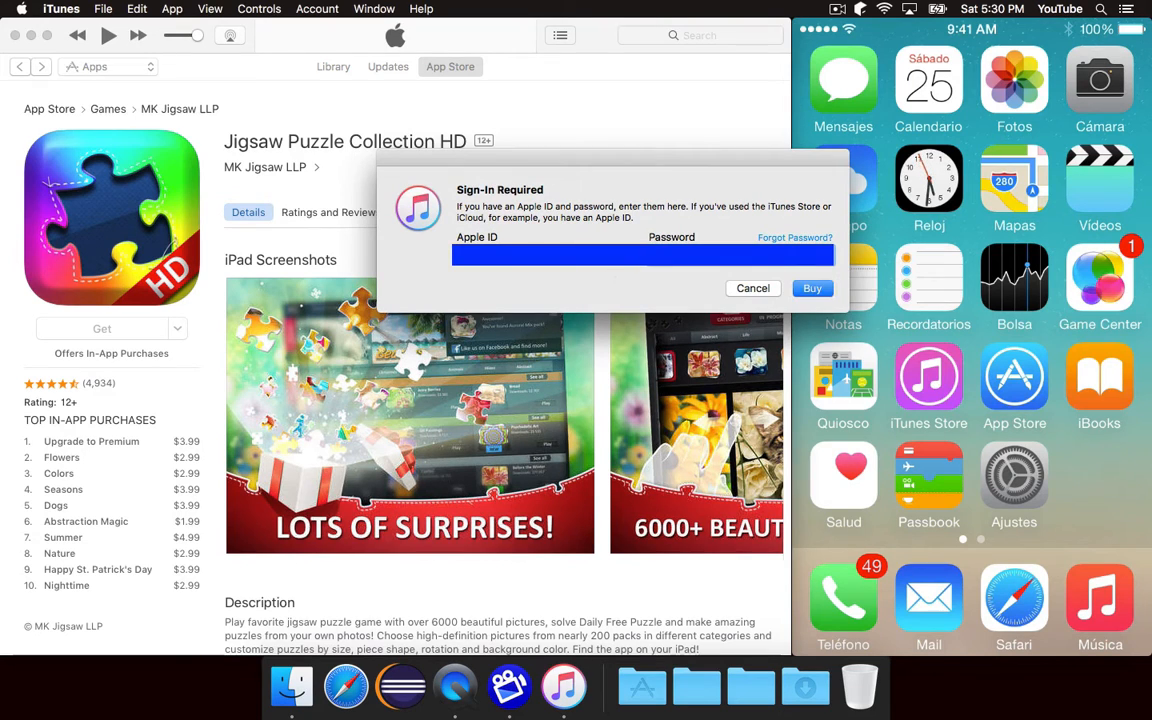
pyautogui.press('Return')
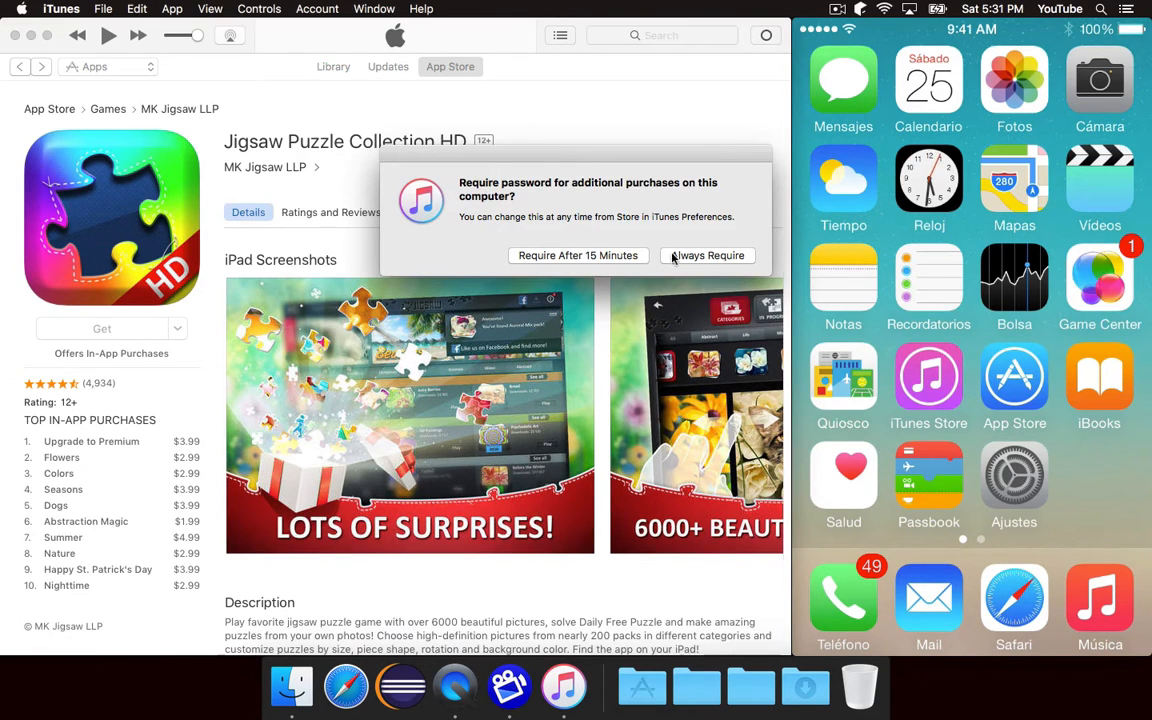
pyautogui.click(707, 255)
# - Dismiss the automatic downloads prompt and switch to the Apps library
pyautogui.click(766, 35)
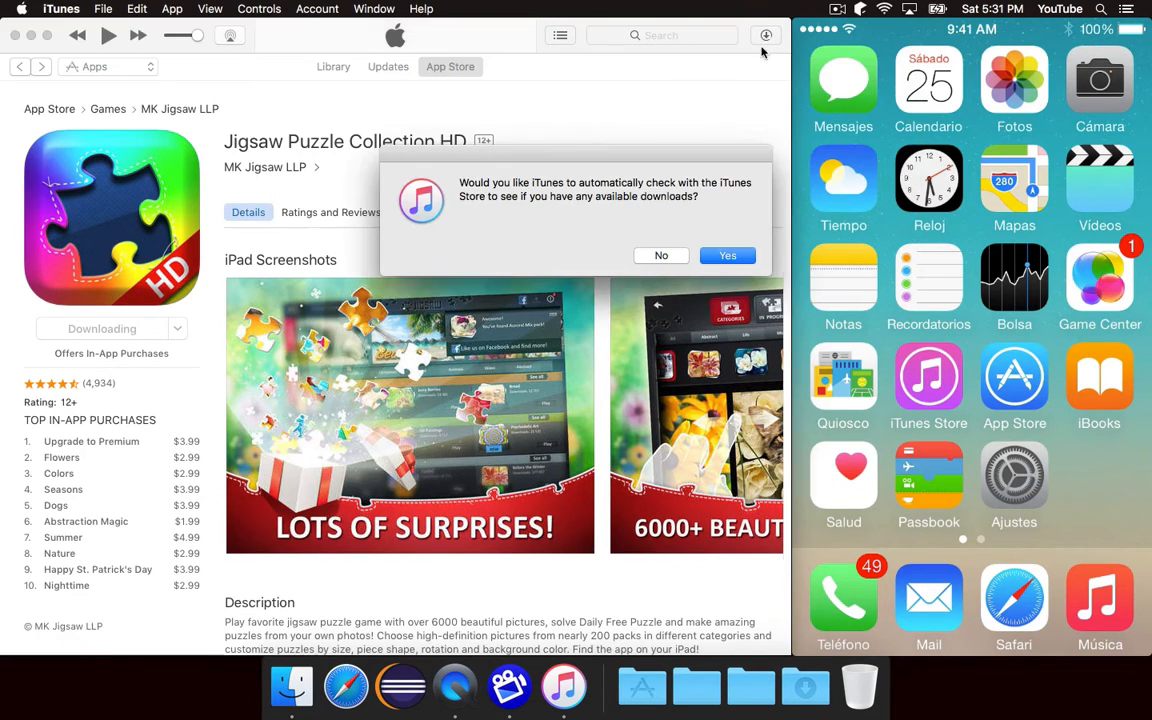
pyautogui.click(661, 255)
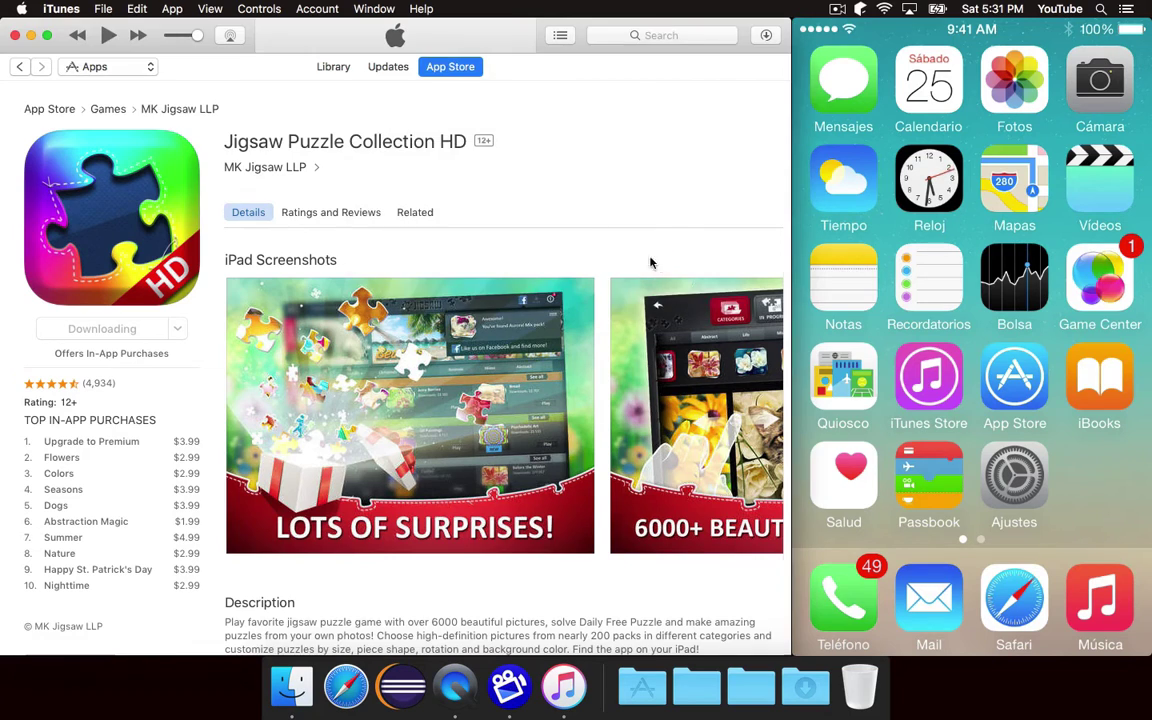
pyautogui.click(333, 66)
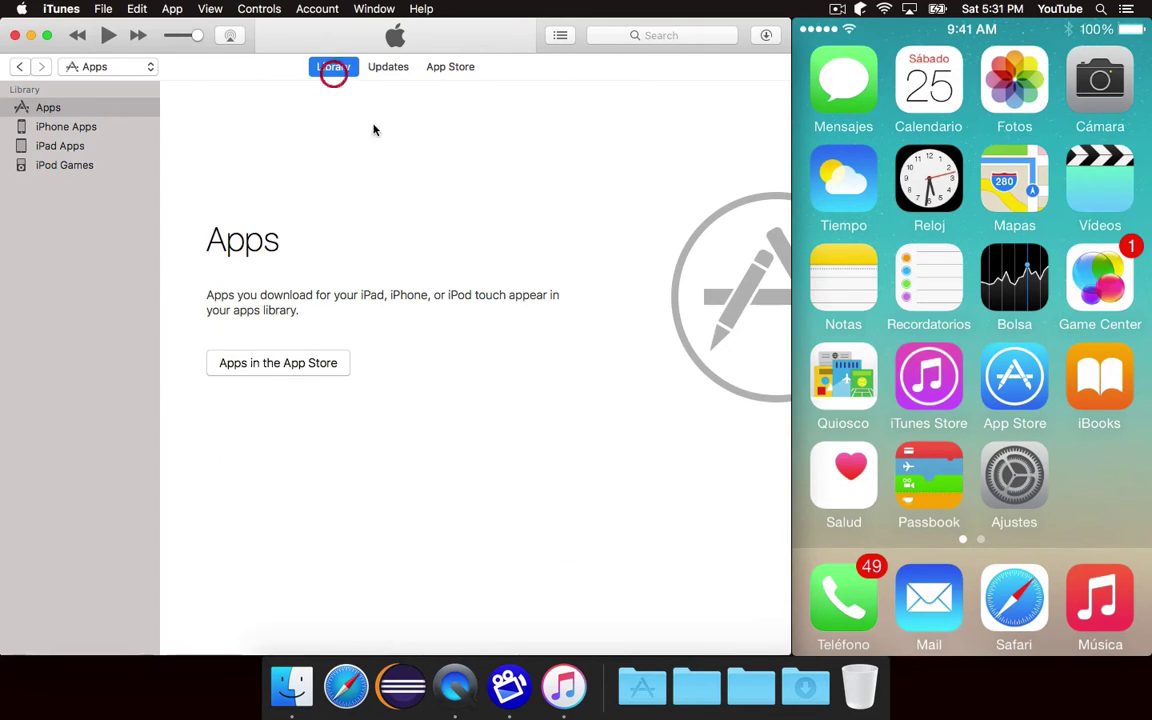
# - Check the iPad Apps and iPhone Apps categories, then return to the full Apps list
pyautogui.click(750, 36)
pyautogui.click(430, 188)
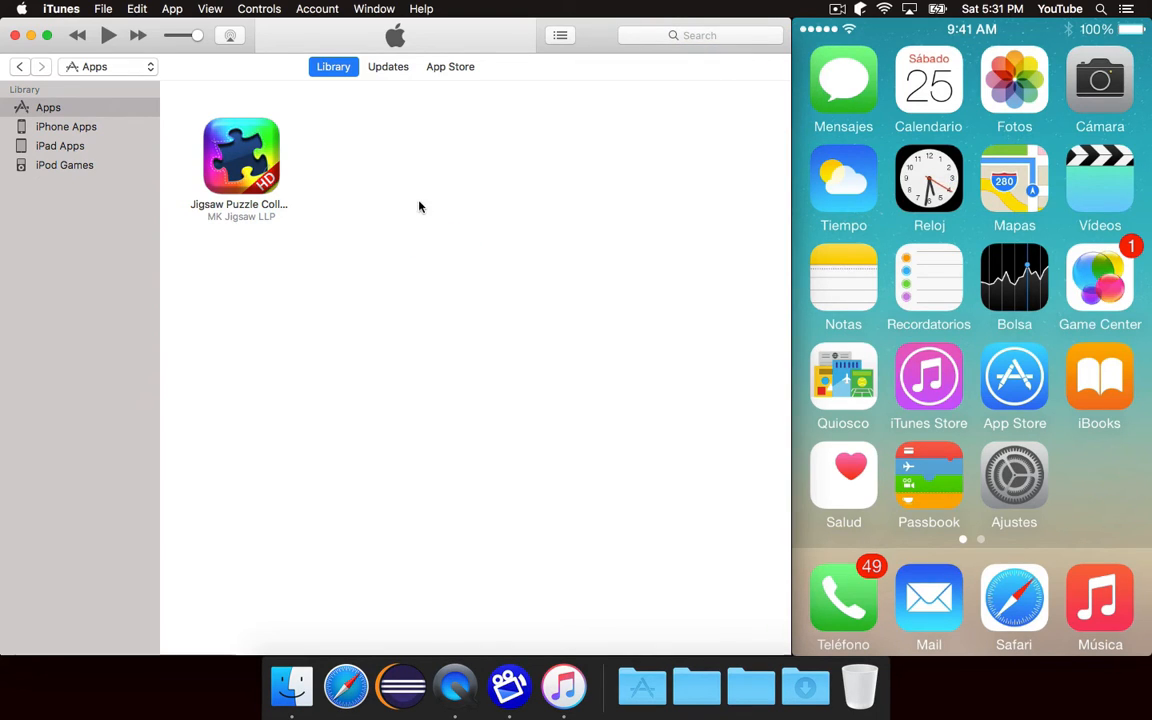
pyautogui.click(60, 146)
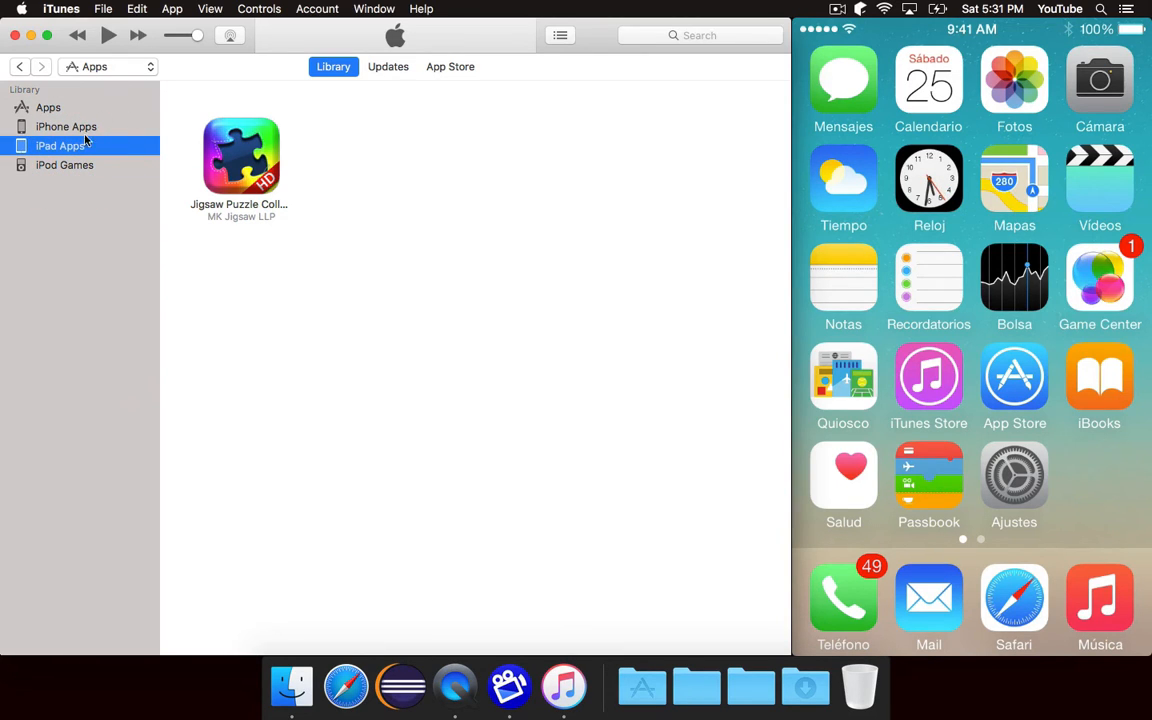
pyautogui.click(66, 127)
pyautogui.click(50, 107)
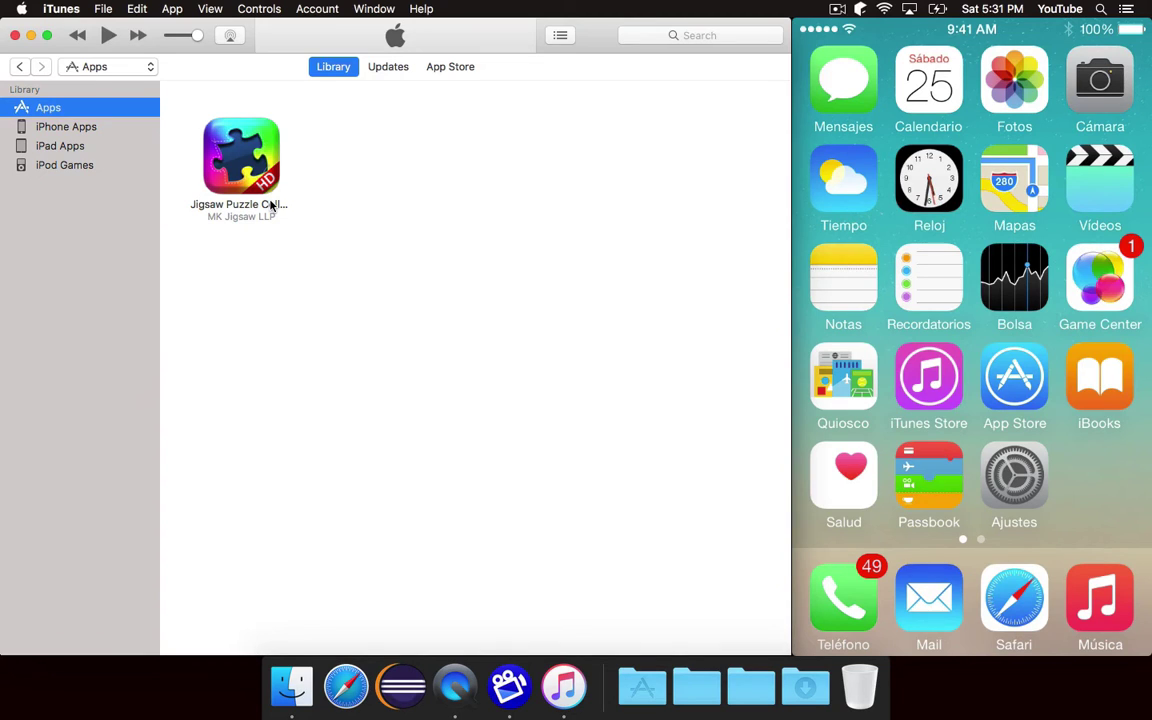
# - Reveal the Jigsaw app's ipa in Finder's Mobile Applications folder and check its path
pyautogui.rightClick(243, 145)
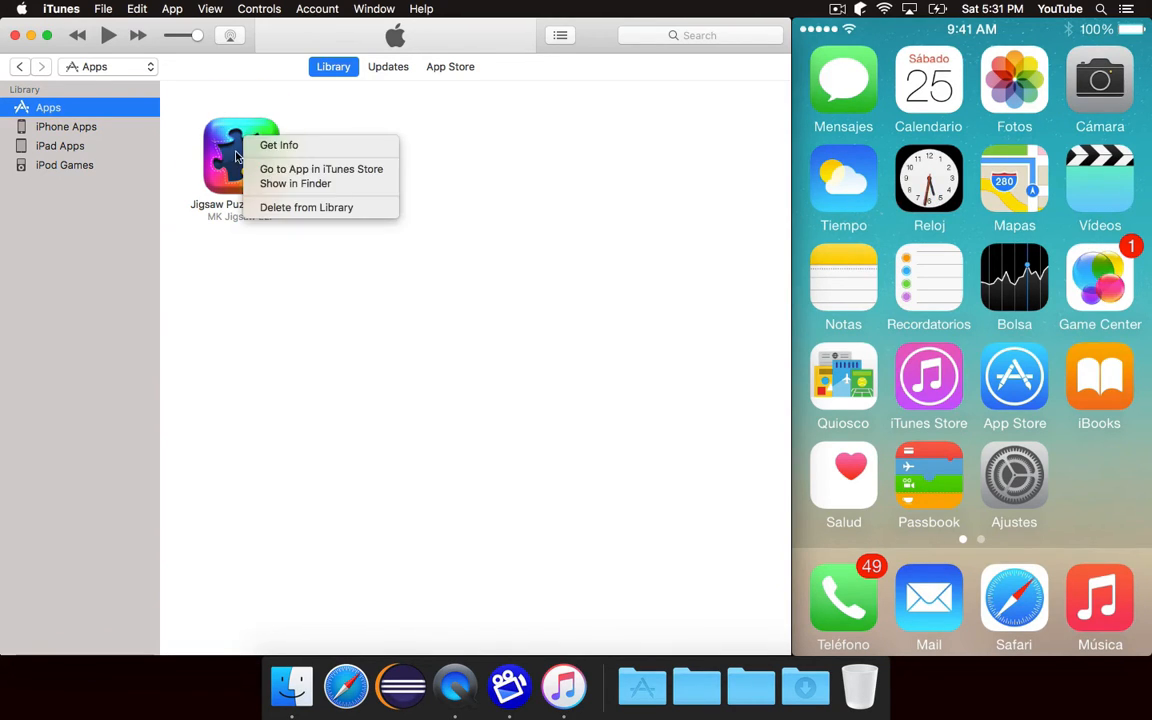
pyautogui.click(237, 155)
pyautogui.rightClick(262, 146)
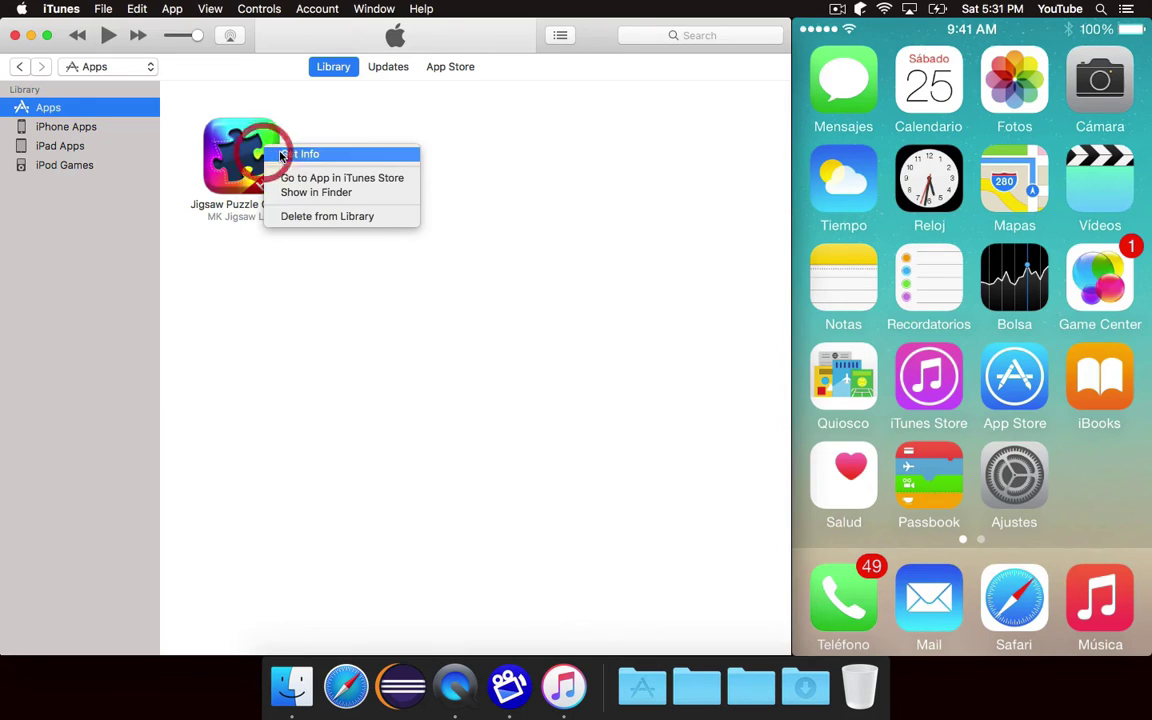
pyautogui.click(313, 193)
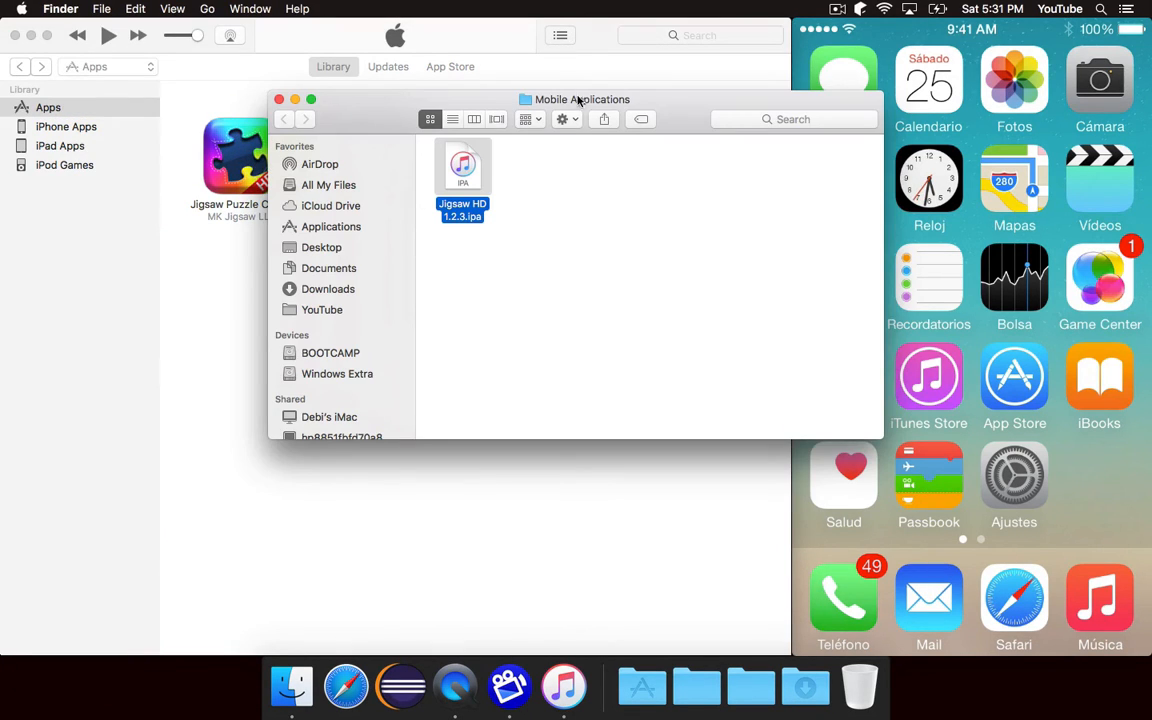
pyautogui.rightClick(578, 101)
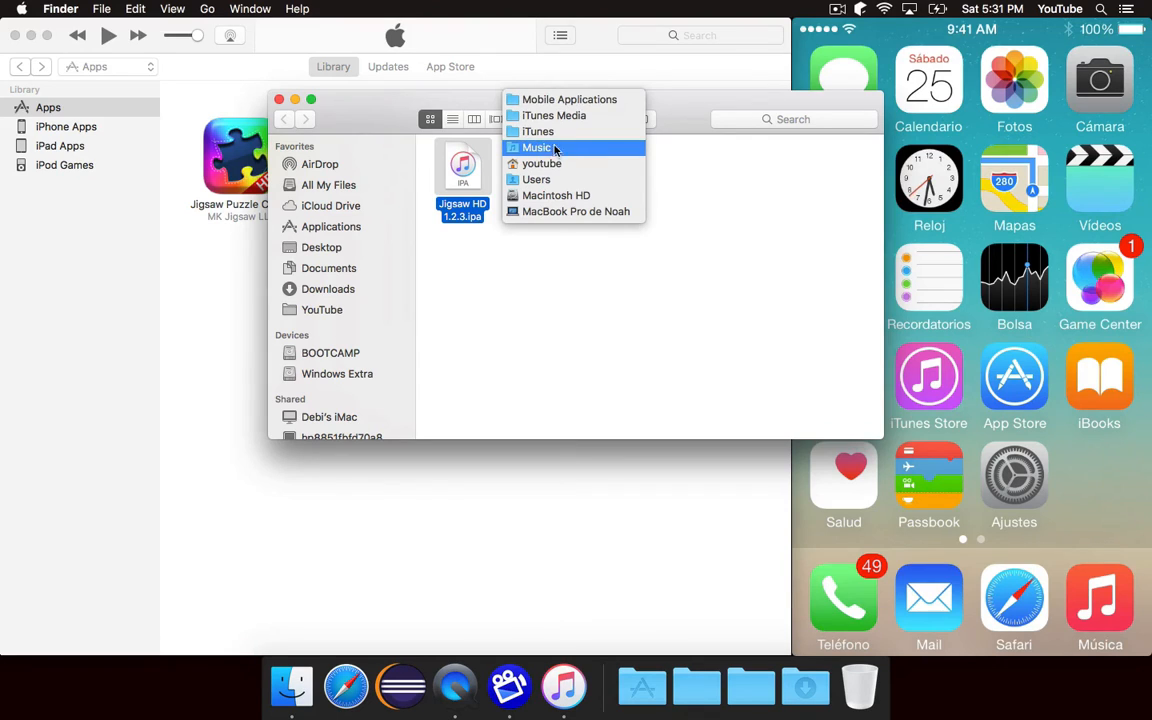
pyautogui.click(614, 100)
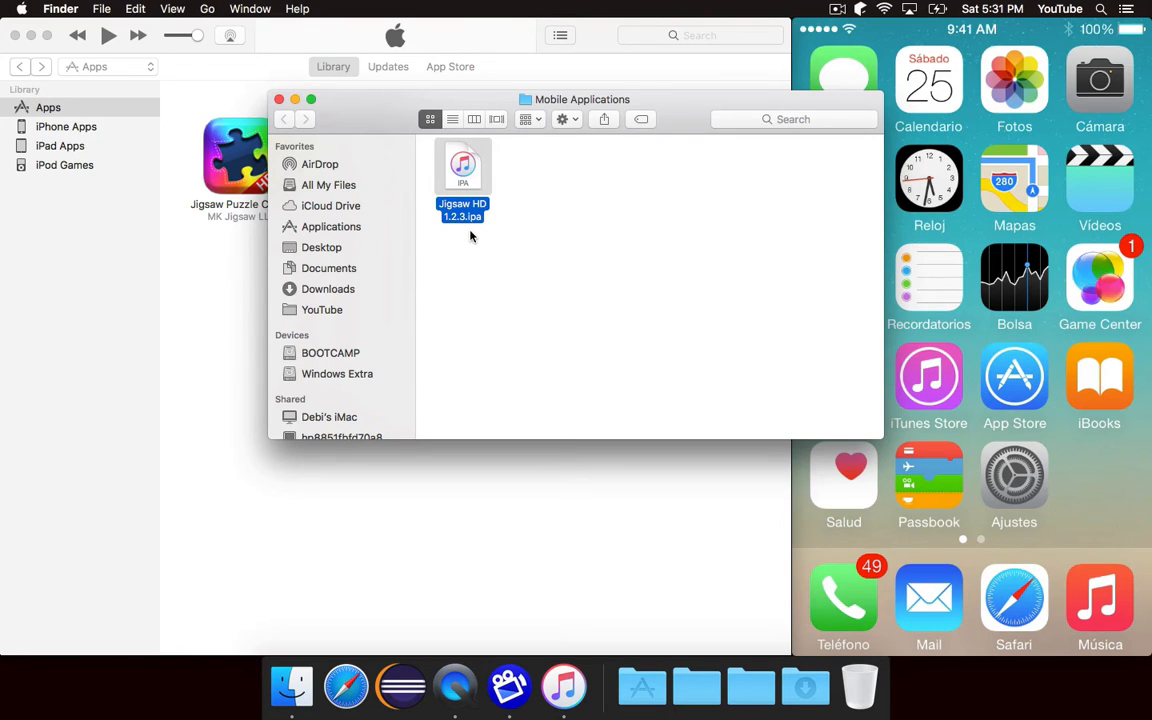
# - Copy Jigsaw HD 1.2.3.ipa into a Desktop tab opened in the same Finder window
pyautogui.press('super+t')
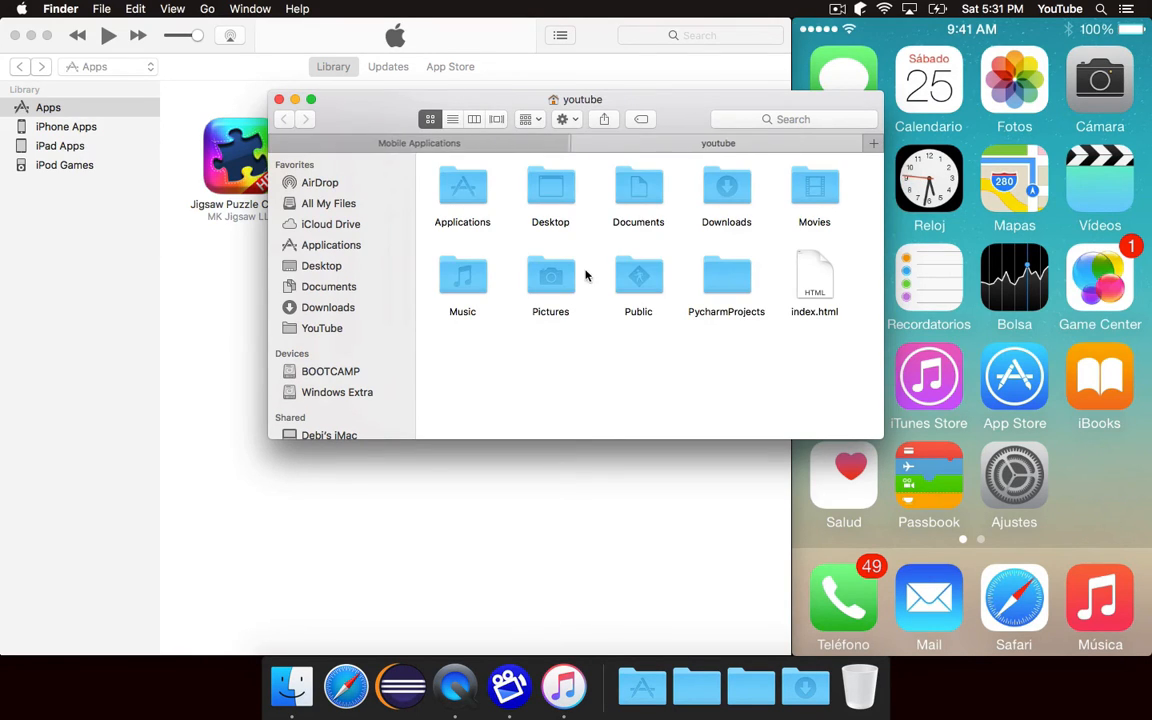
pyautogui.click(322, 265)
pyautogui.click(470, 143)
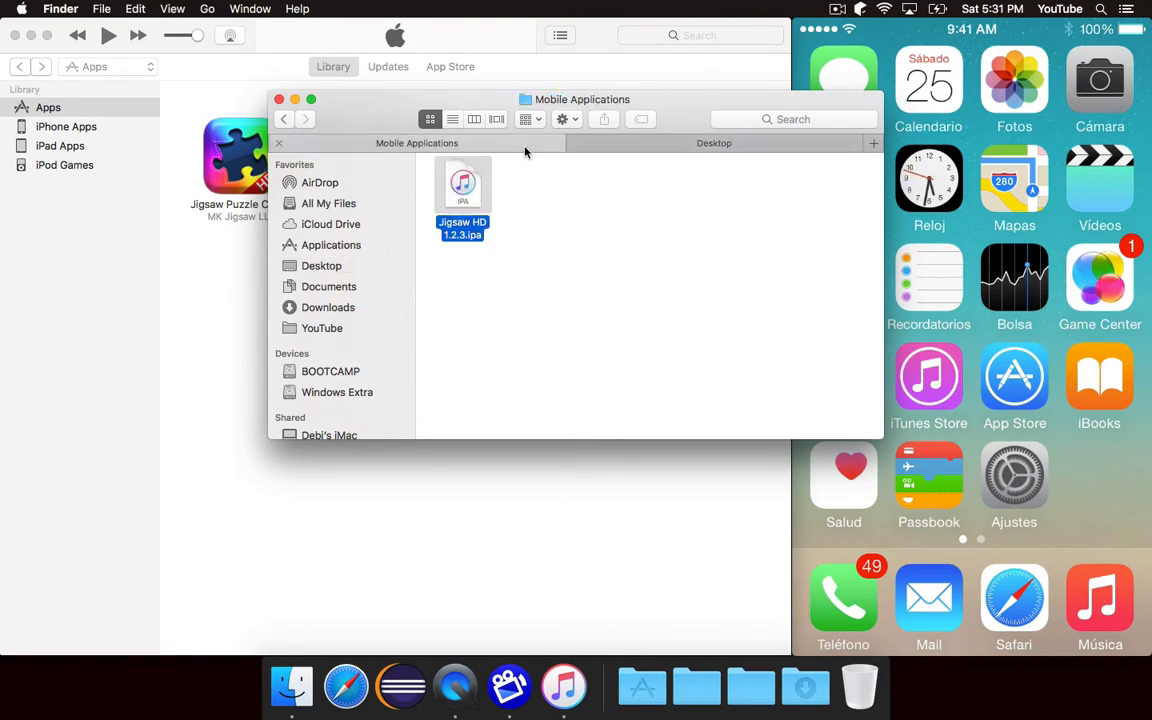
pyautogui.click(627, 140)
pyautogui.click(512, 146)
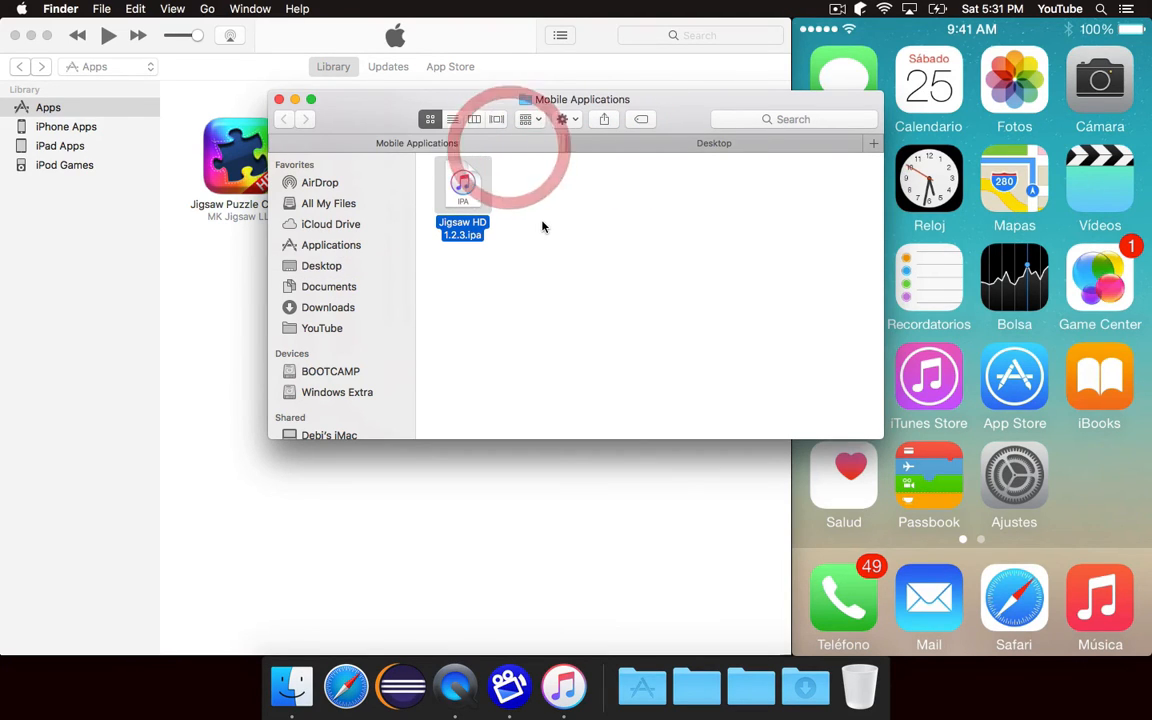
pyautogui.moveTo(462, 195); pyautogui.dragTo(667, 150)
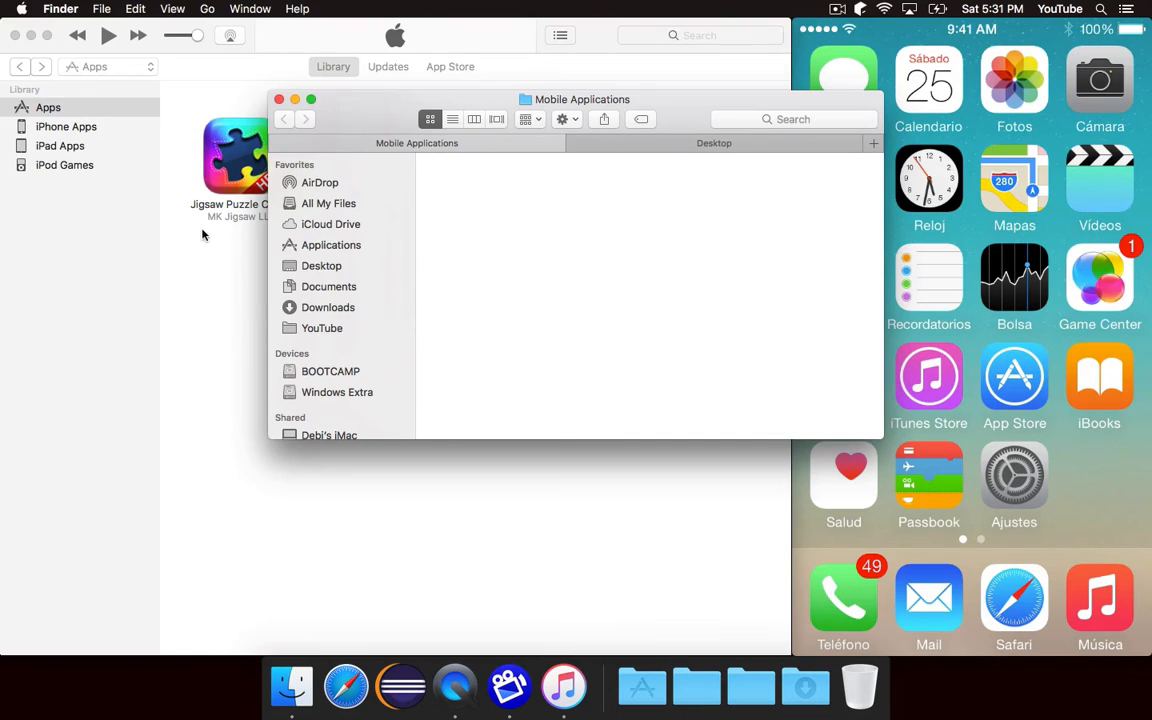
# - Delete the Jigsaw app from the iTunes library and return to Finder
pyautogui.click(200, 230)
pyautogui.click(242, 160)
pyautogui.press('Delete')
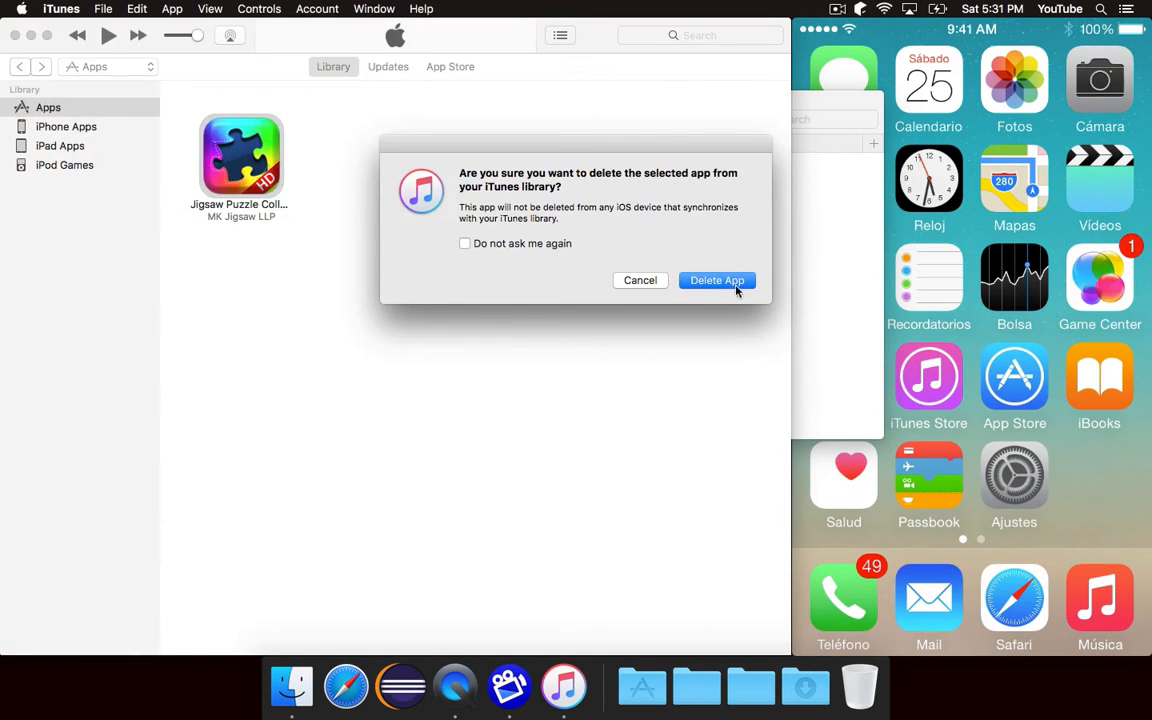
pyautogui.click(715, 283)
pyautogui.click(802, 265)
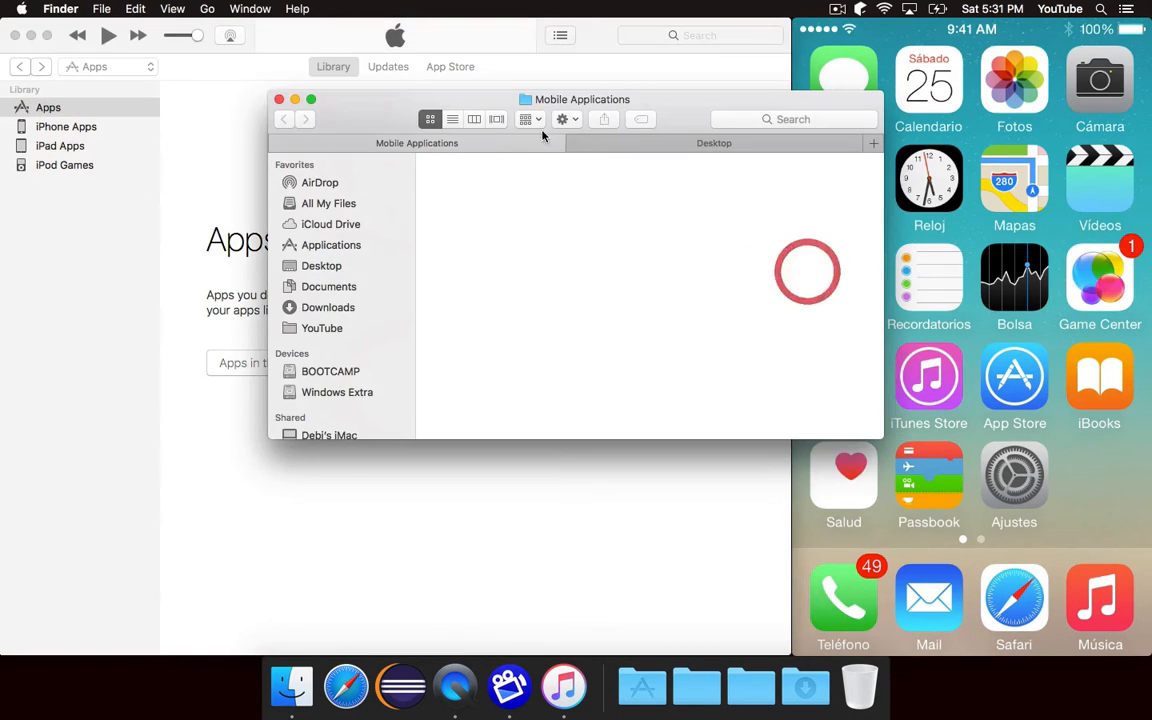
# - Rename the Desktop copy's extension from ipa to zip via the file's Info window
pyautogui.click(666, 142)
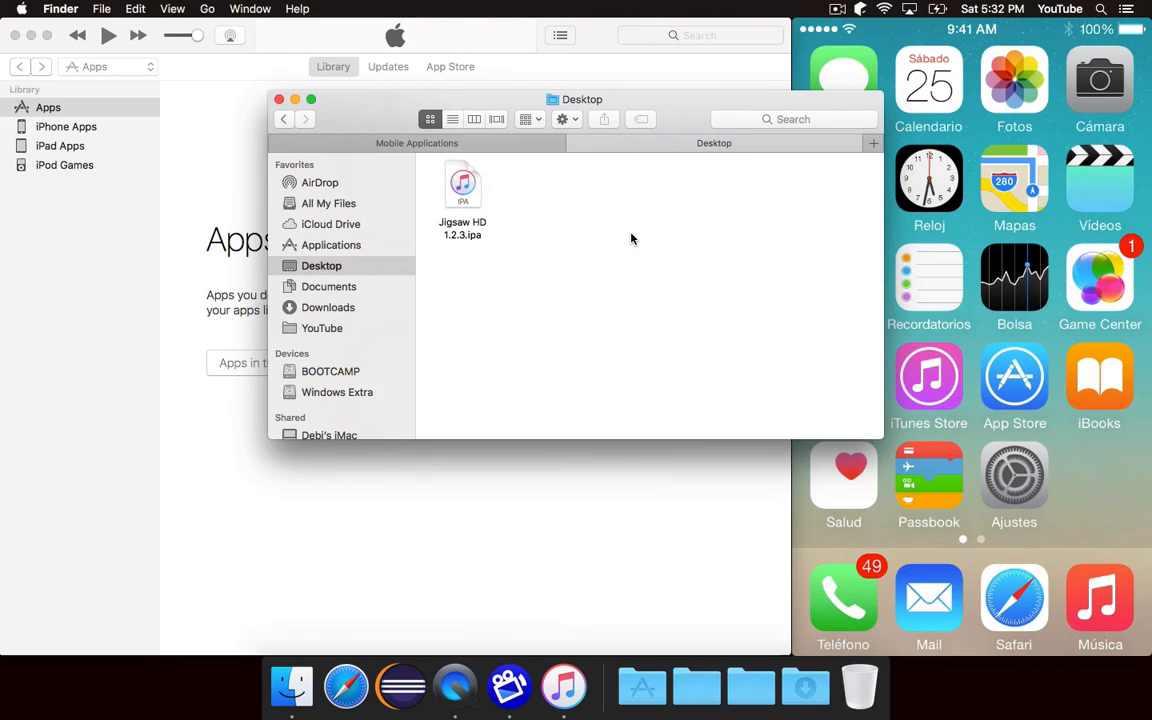
pyautogui.click(463, 205)
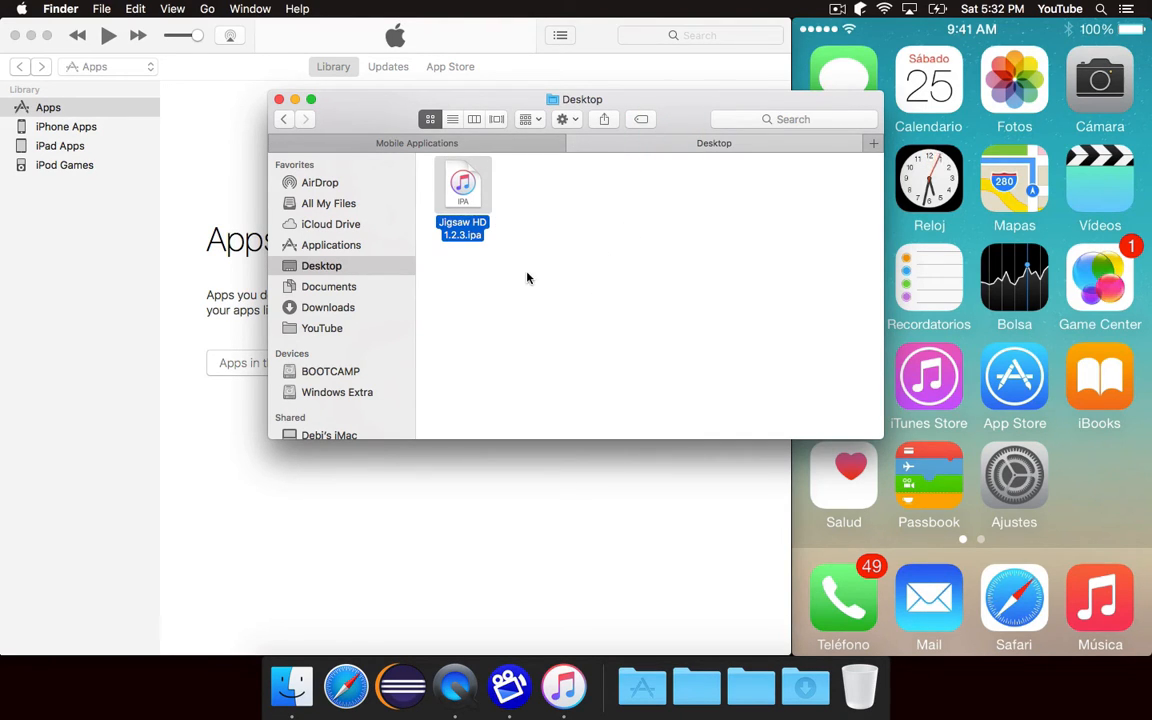
pyautogui.press('super+i')
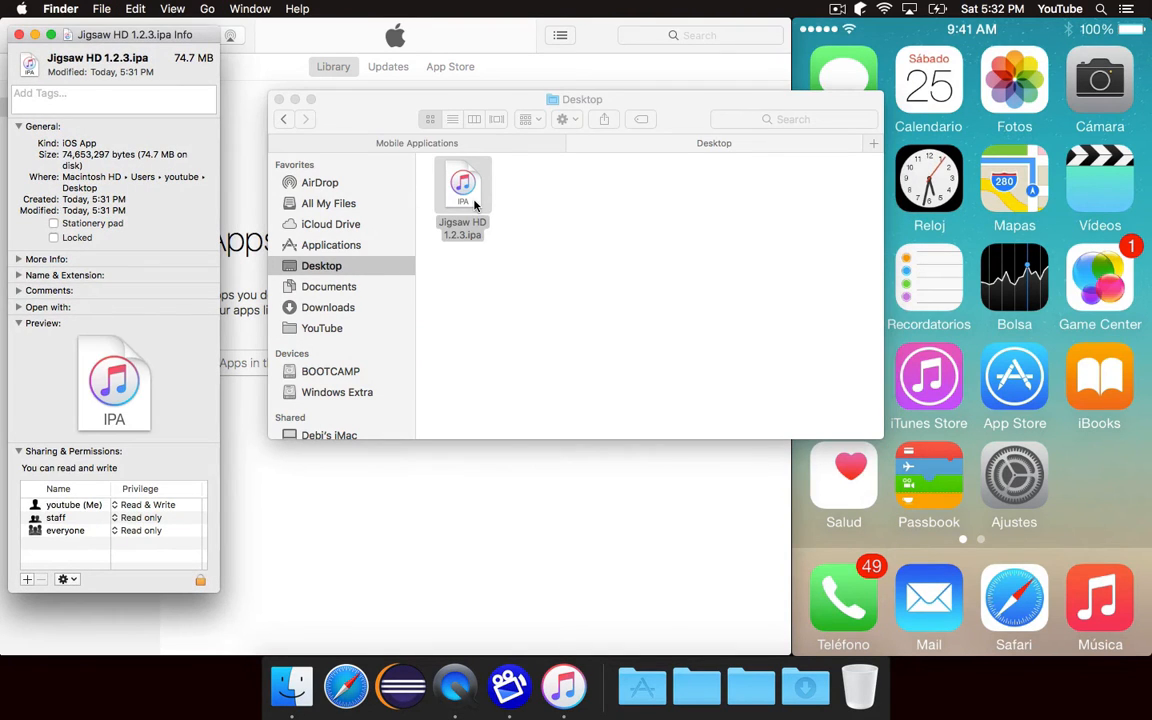
pyautogui.click(20, 274)
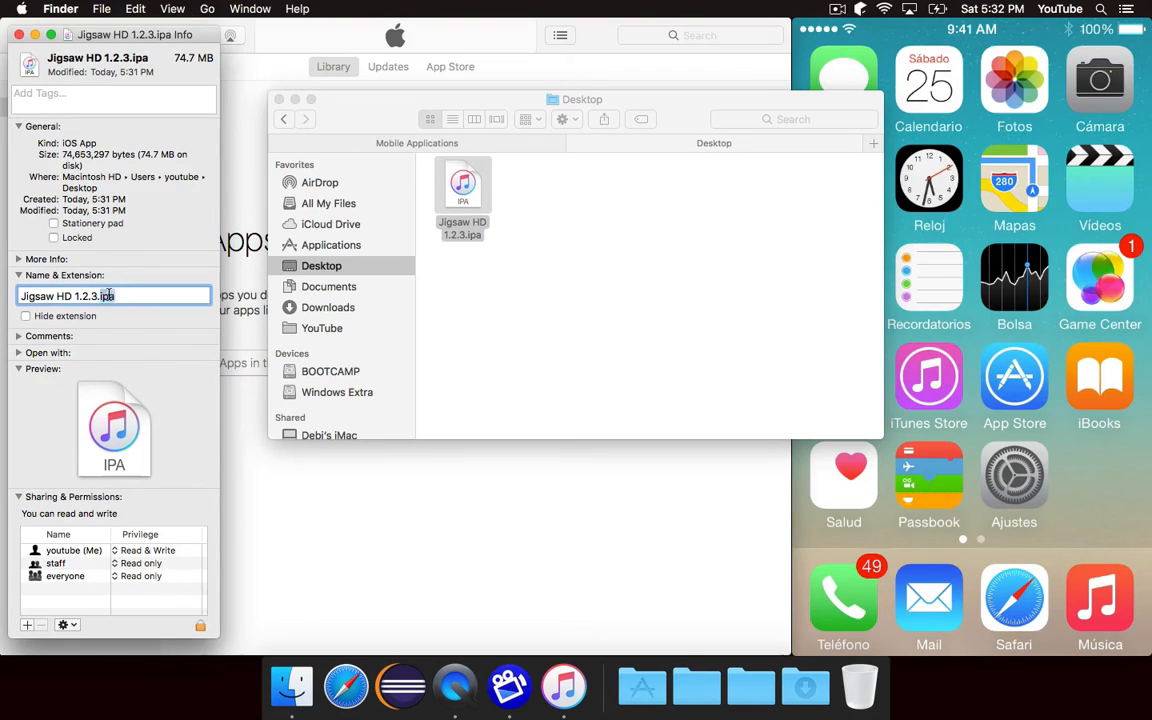
pyautogui.doubleClick(102, 296)
pyautogui.write('z')
pyautogui.press('Return')
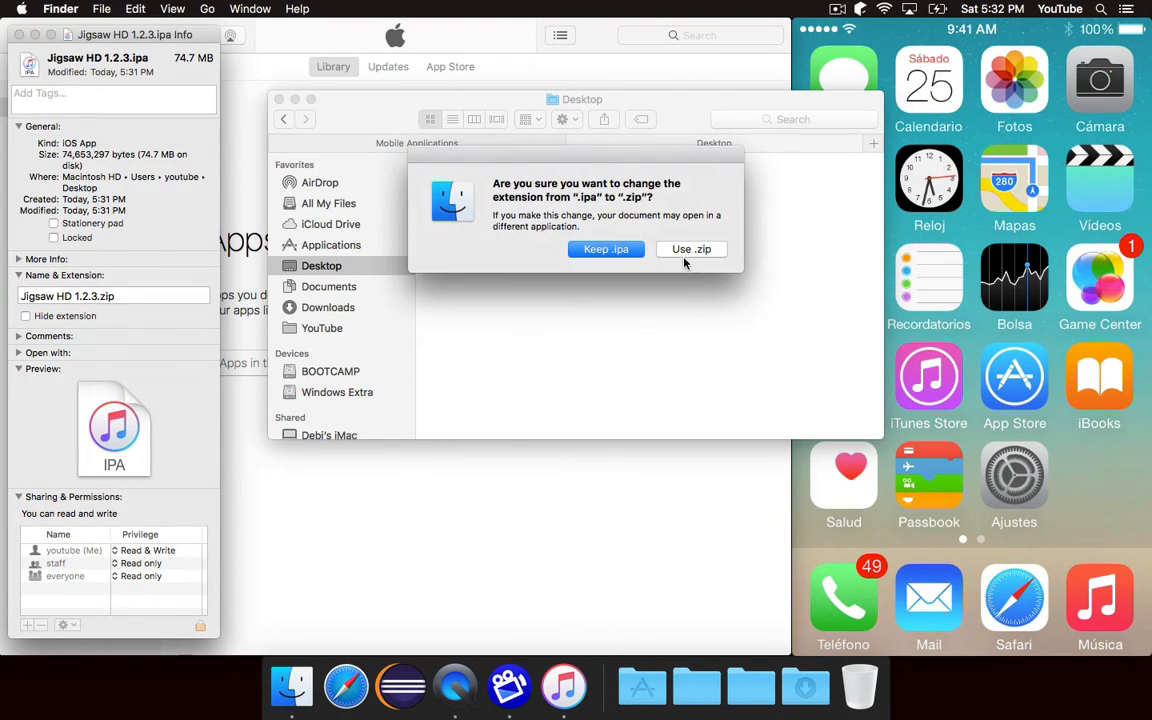
pyautogui.click(690, 249)
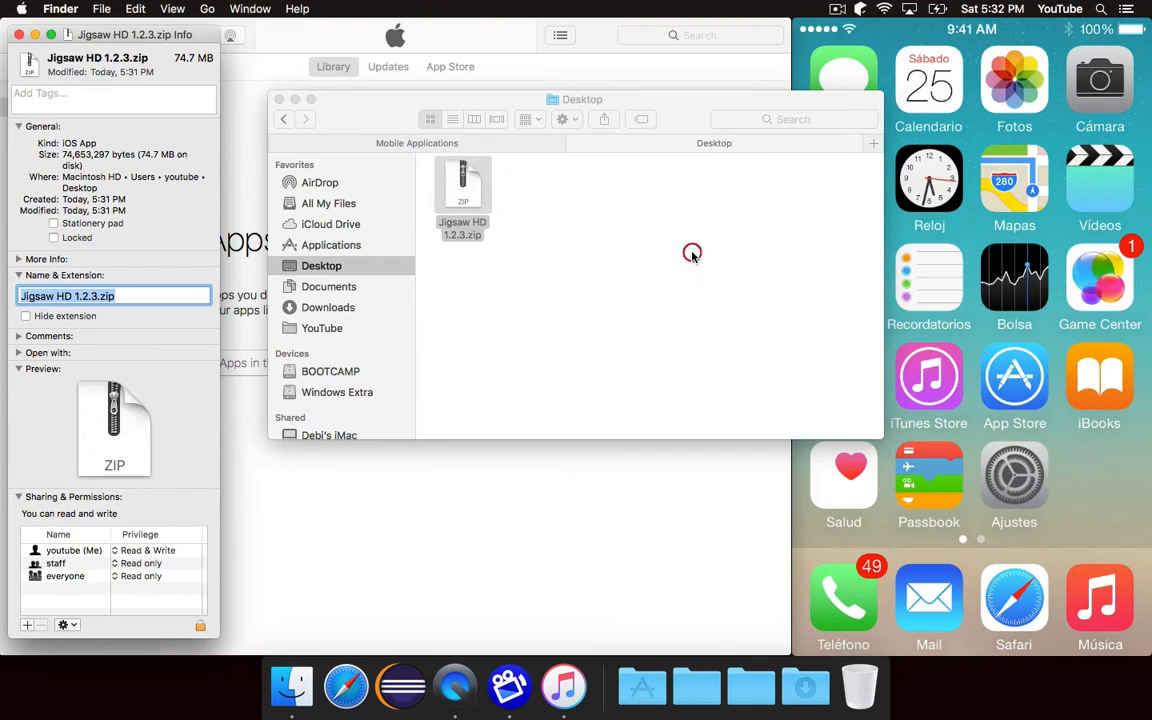
# - Extract Jigsaw HD 1.2.3.zip and open the extracted folder's Payload folder
pyautogui.click(19, 35)
pyautogui.doubleClick(463, 190)
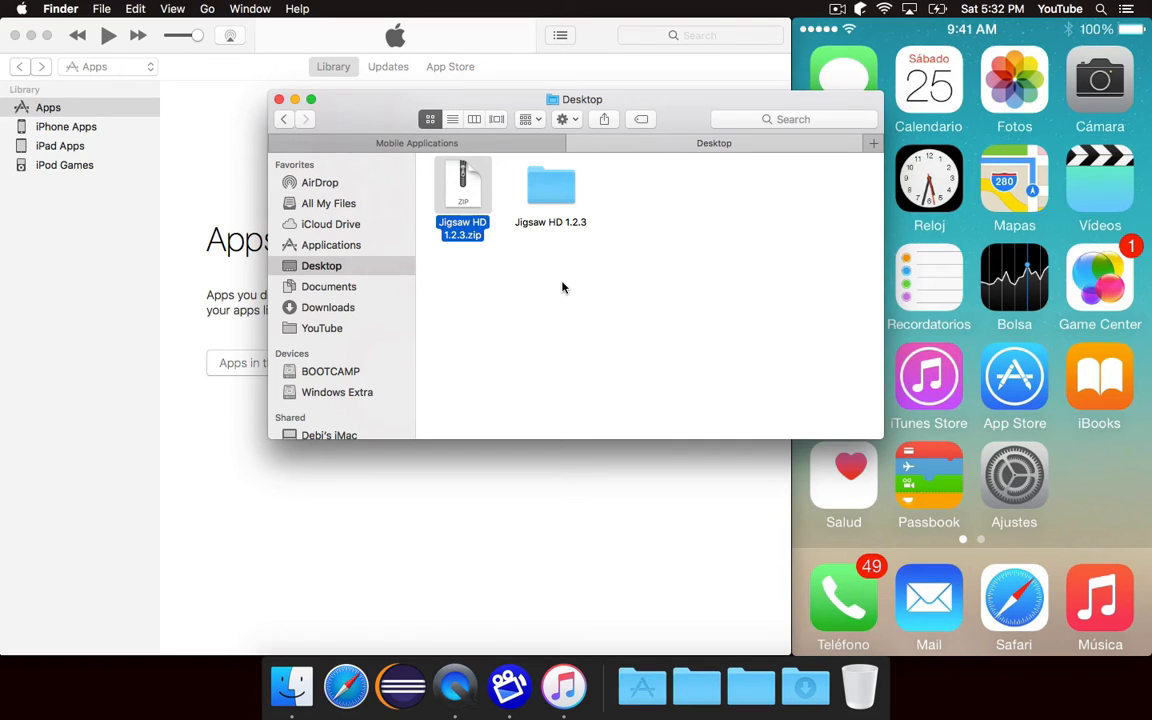
pyautogui.click(551, 193)
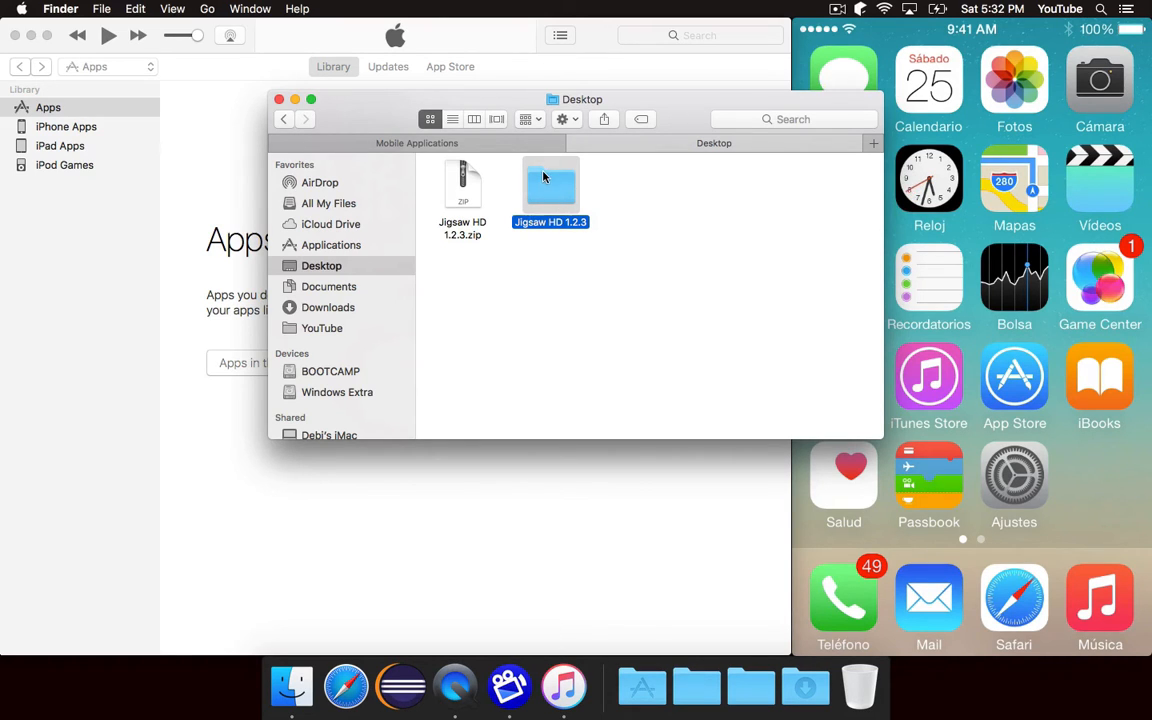
pyautogui.doubleClick(564, 189)
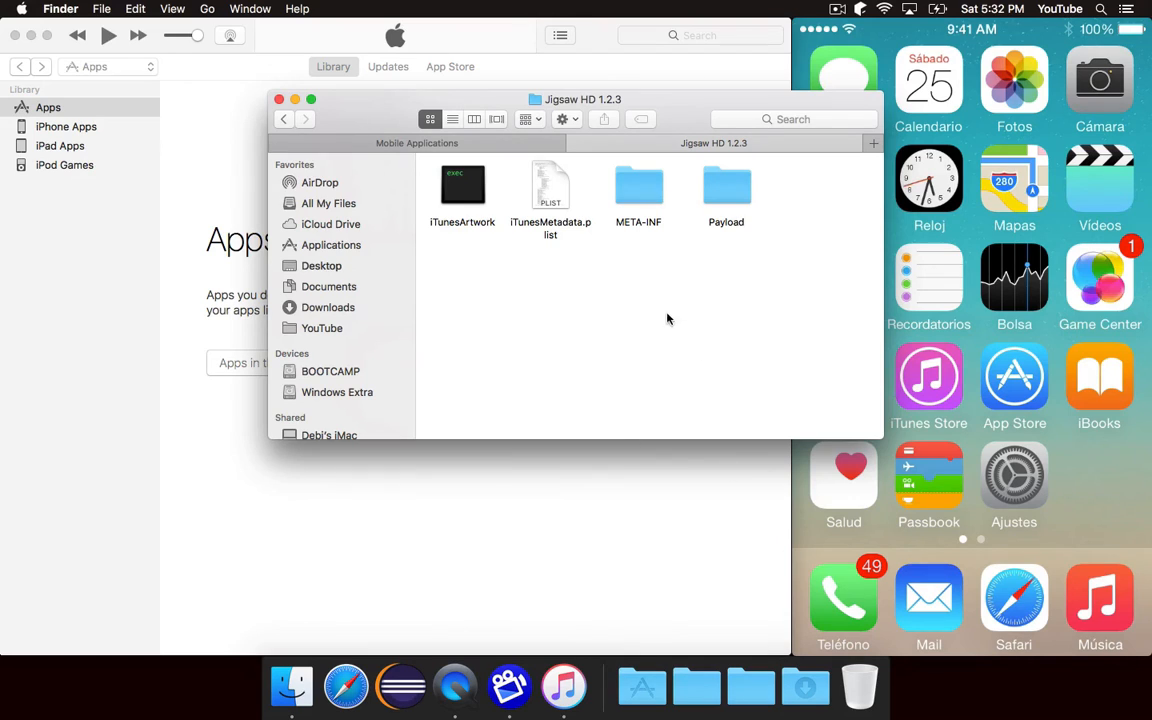
pyautogui.doubleClick(737, 199)
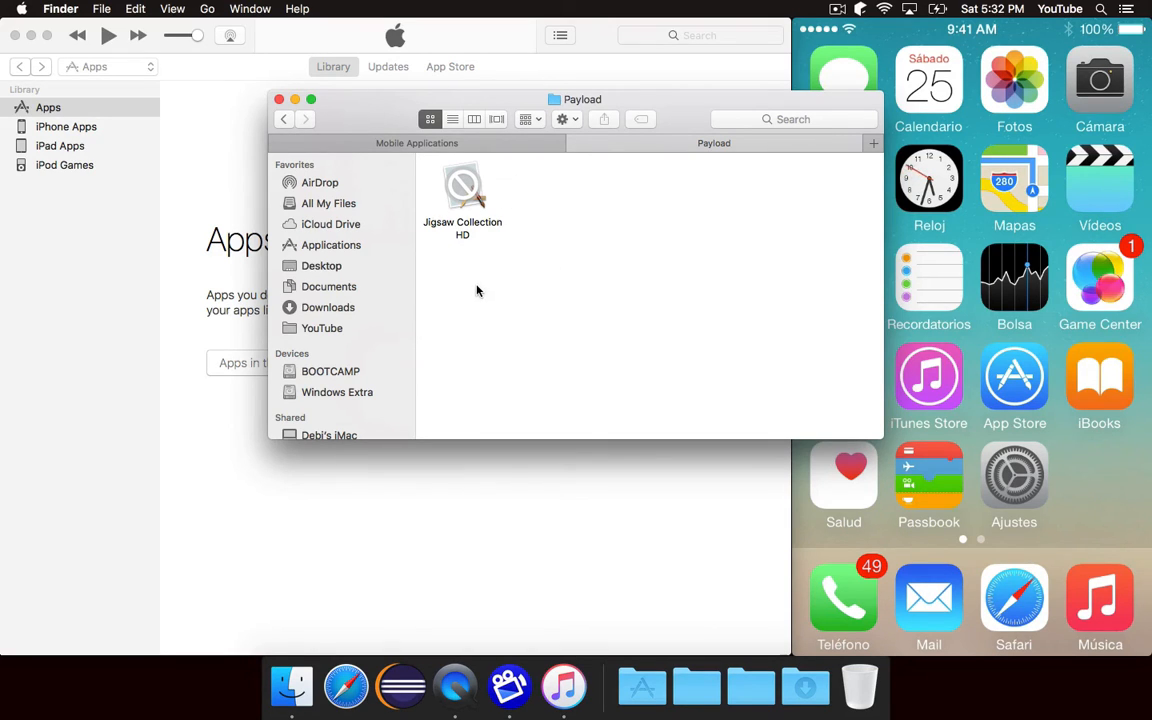
# - Show the Jigsaw Collection HD package contents and select its Info.plist
pyautogui.click(440, 190)
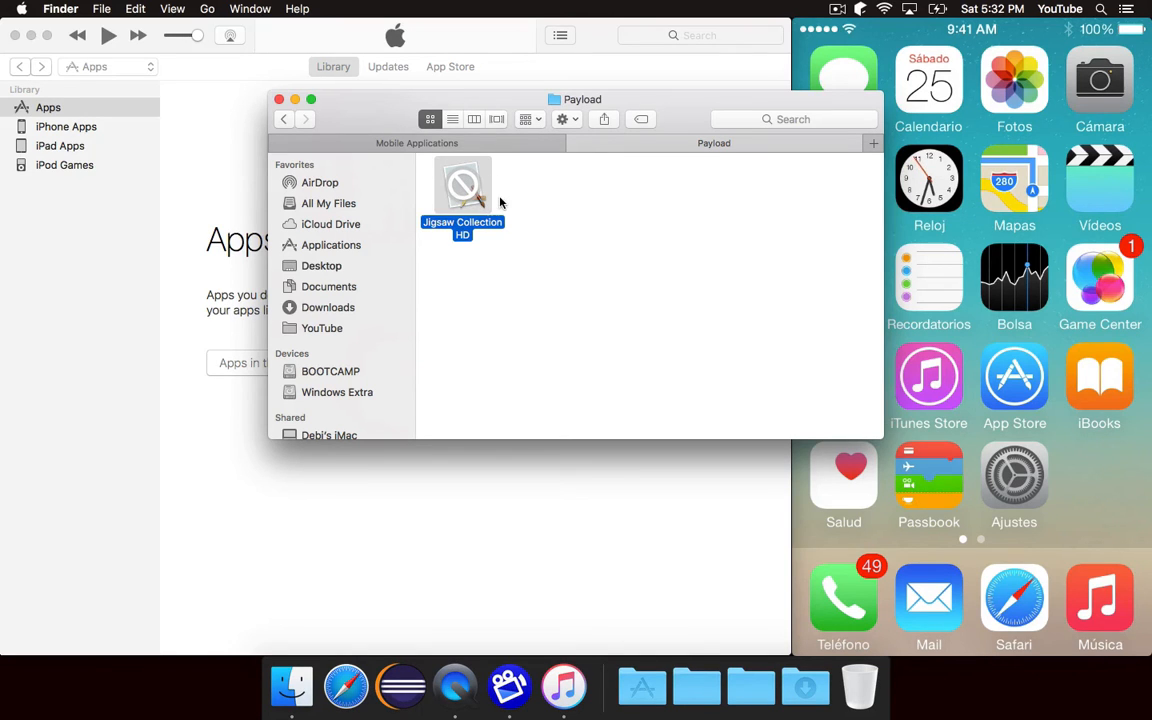
pyautogui.rightClick(462, 190)
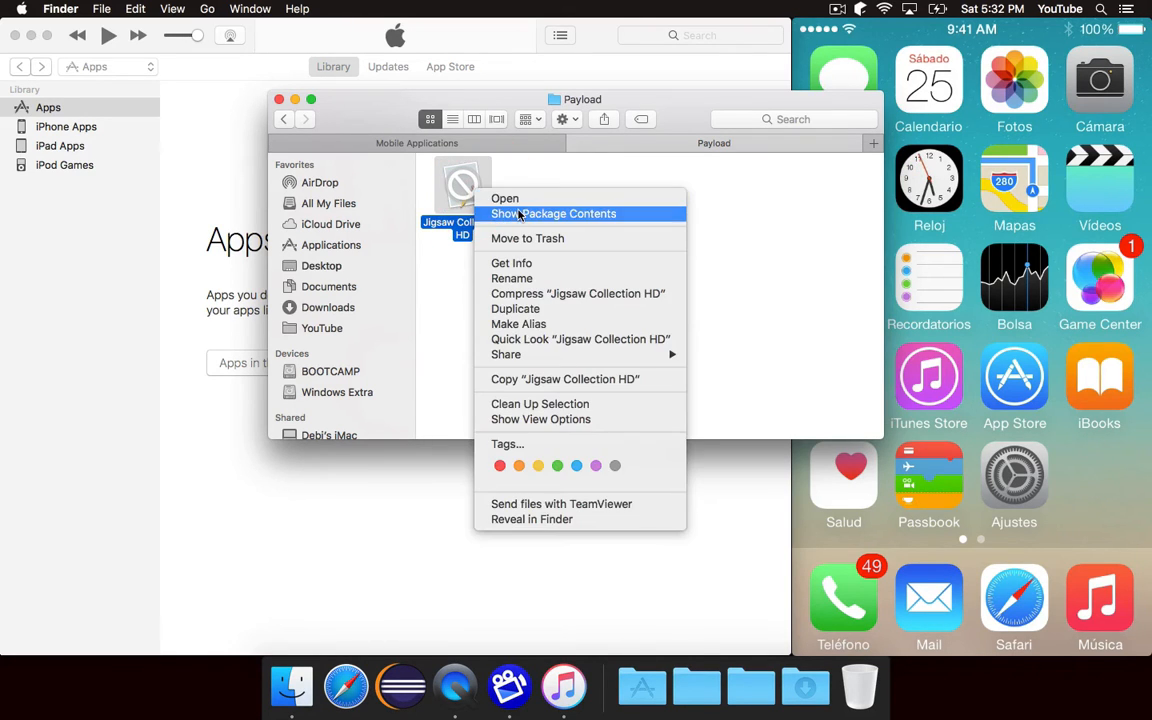
pyautogui.click(540, 212)
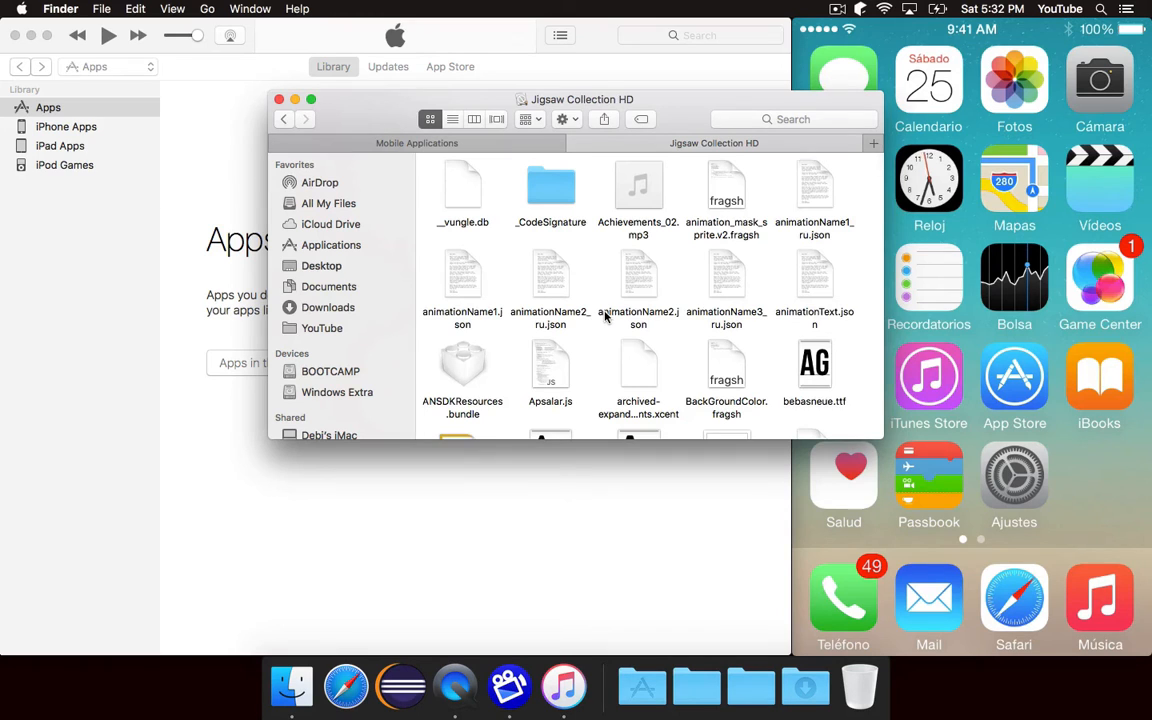
pyautogui.scroll(-5, 640, 300)
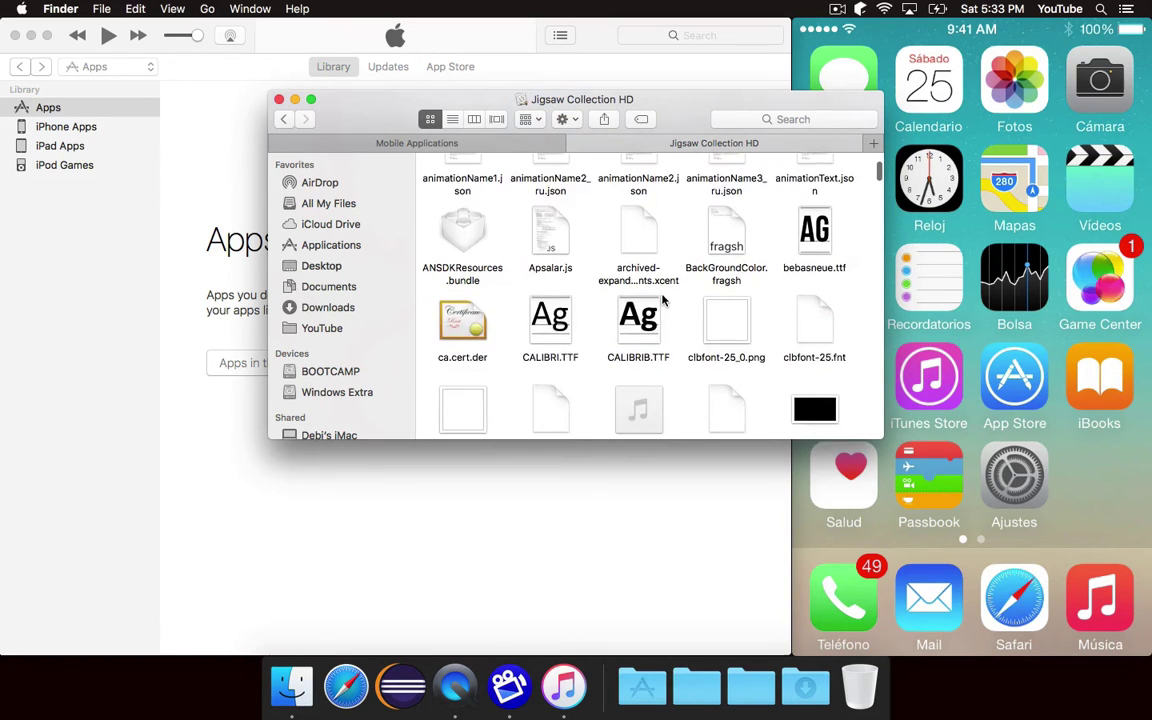
pyautogui.scroll(-3, 650, 300)
pyautogui.scroll(-3, 662, 298)
pyautogui.scroll(-3, 670, 320)
pyautogui.scroll(-3, 680, 350)
pyautogui.scroll(-3, 688, 366)
pyautogui.click(550, 285)
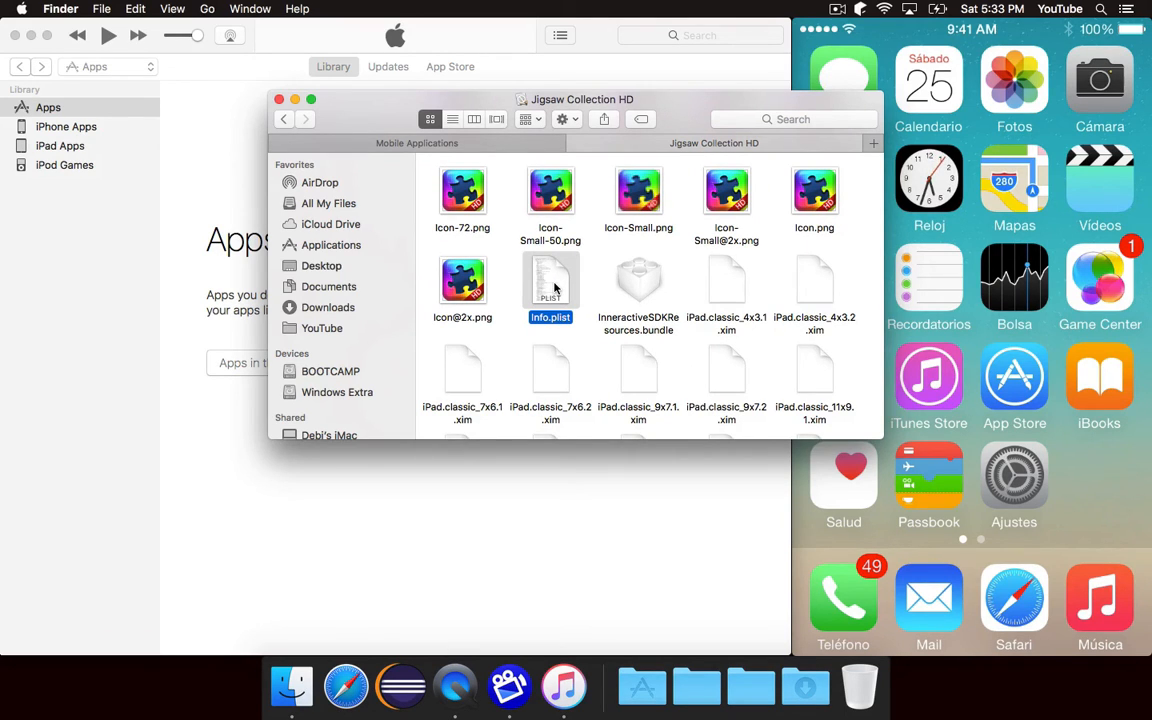
# - In Xcode, change UIDeviceFamily Item 0 from 2 to 1 in Info.plist
pyautogui.doubleClick(555, 288)
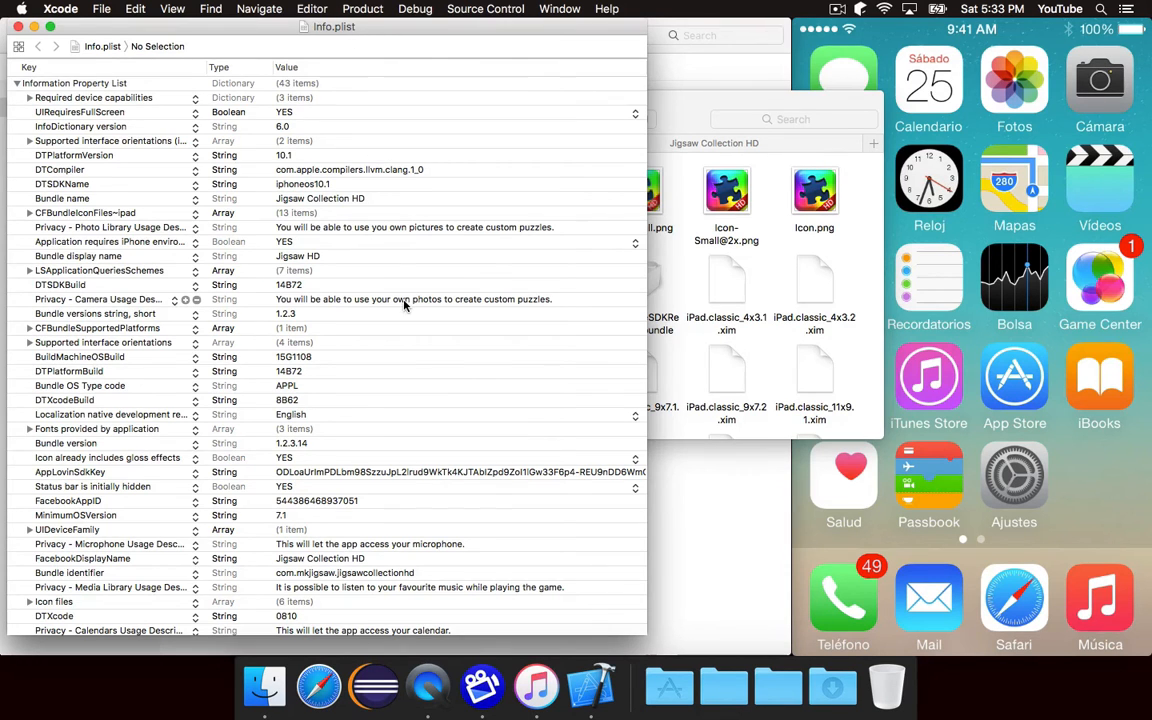
pyautogui.scroll(-5, 363, 268)
pyautogui.scroll(-5, 363, 268)
pyautogui.scroll(2, 404, 305)
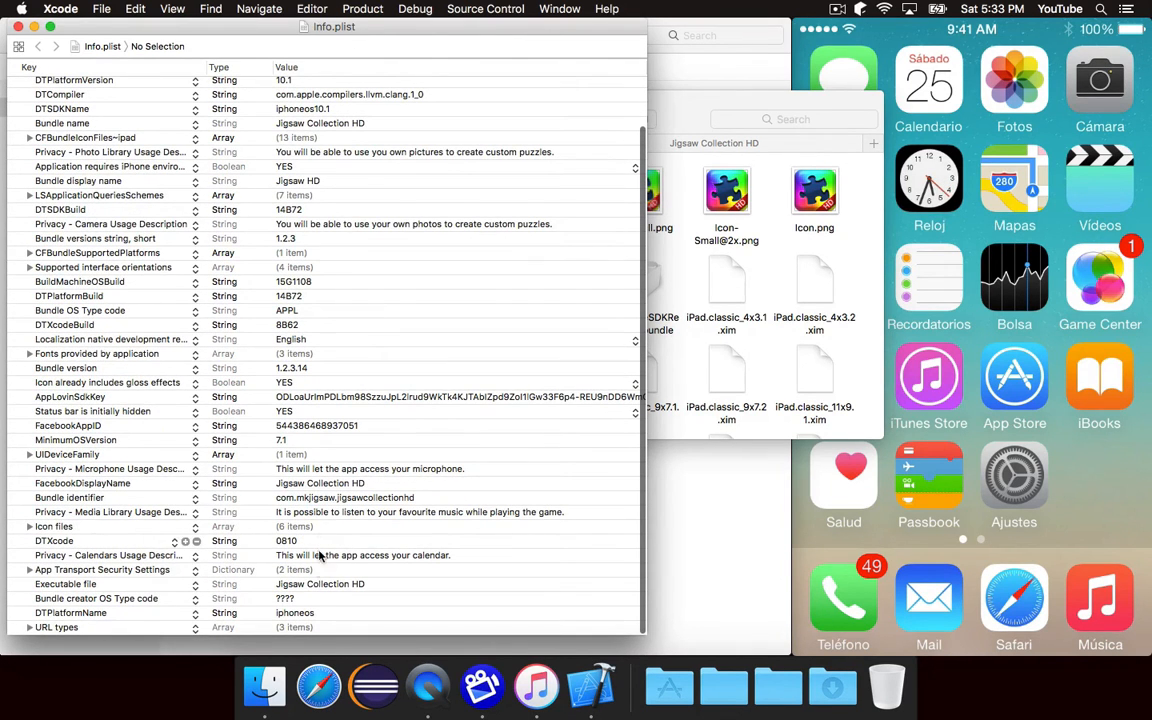
pyautogui.click(67, 454)
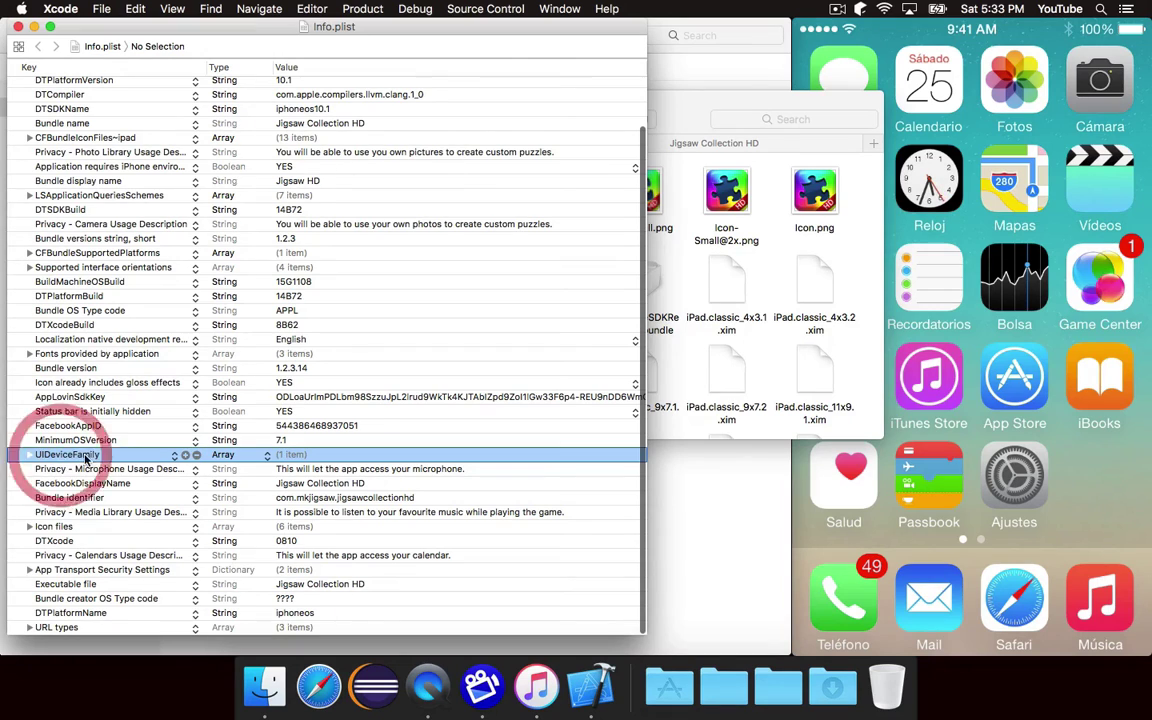
pyautogui.click(29, 455)
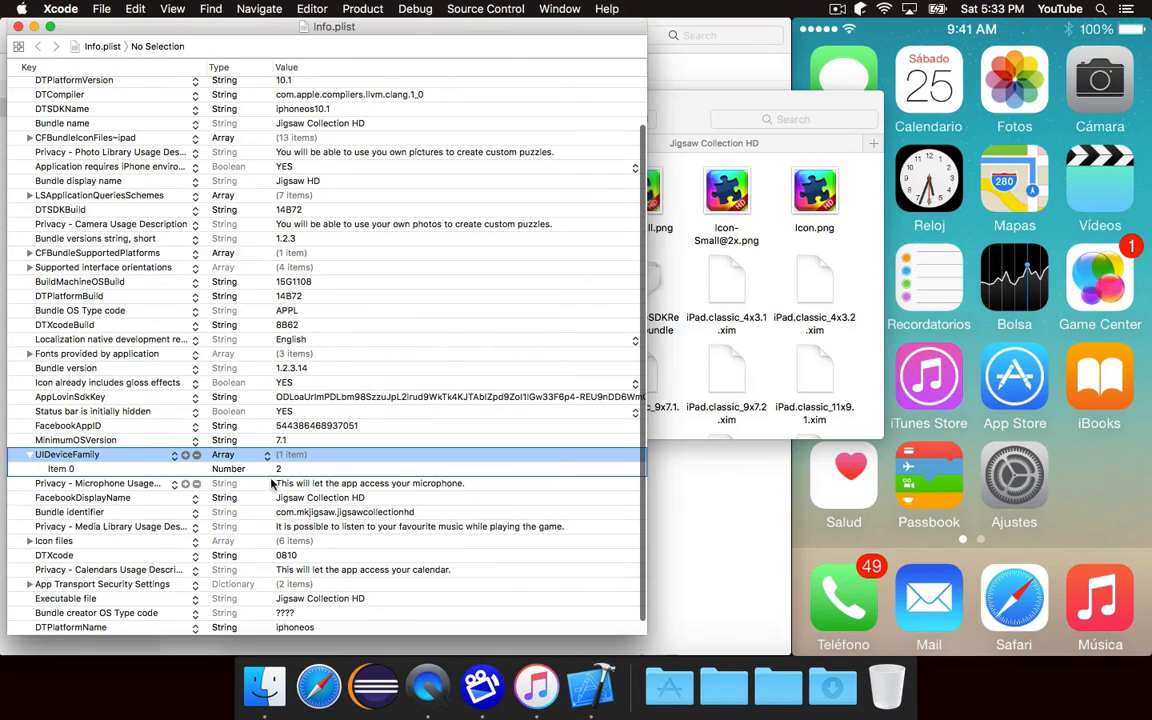
pyautogui.click(310, 469)
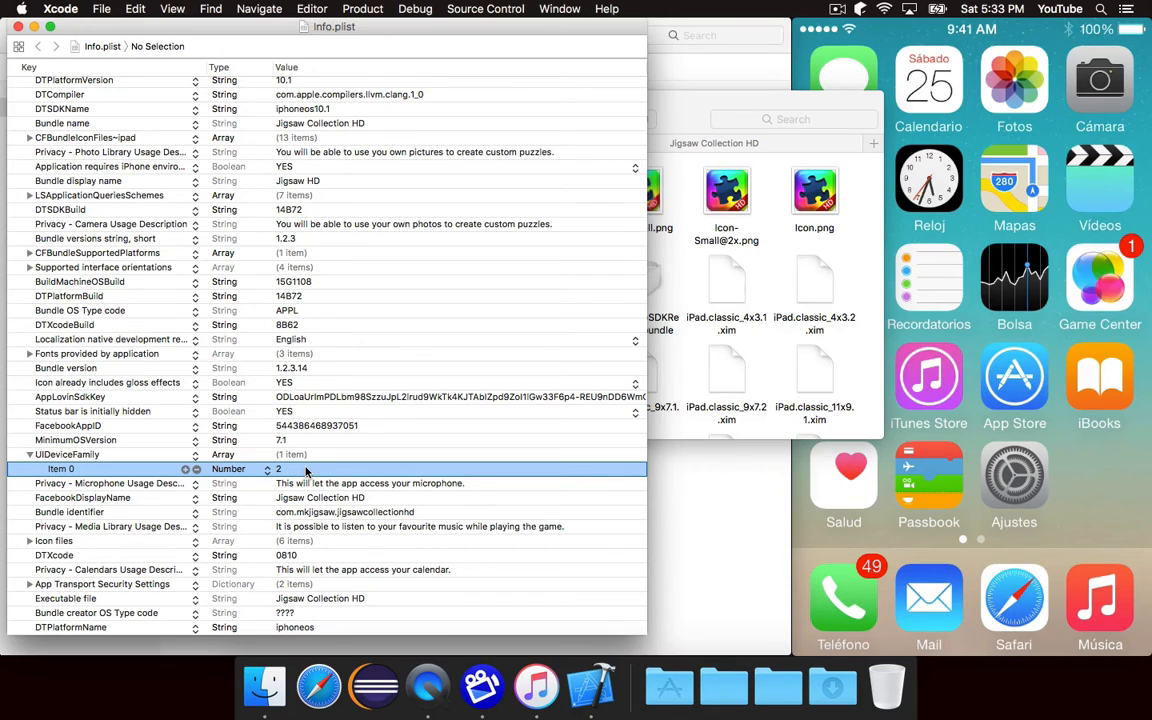
pyautogui.click(288, 469)
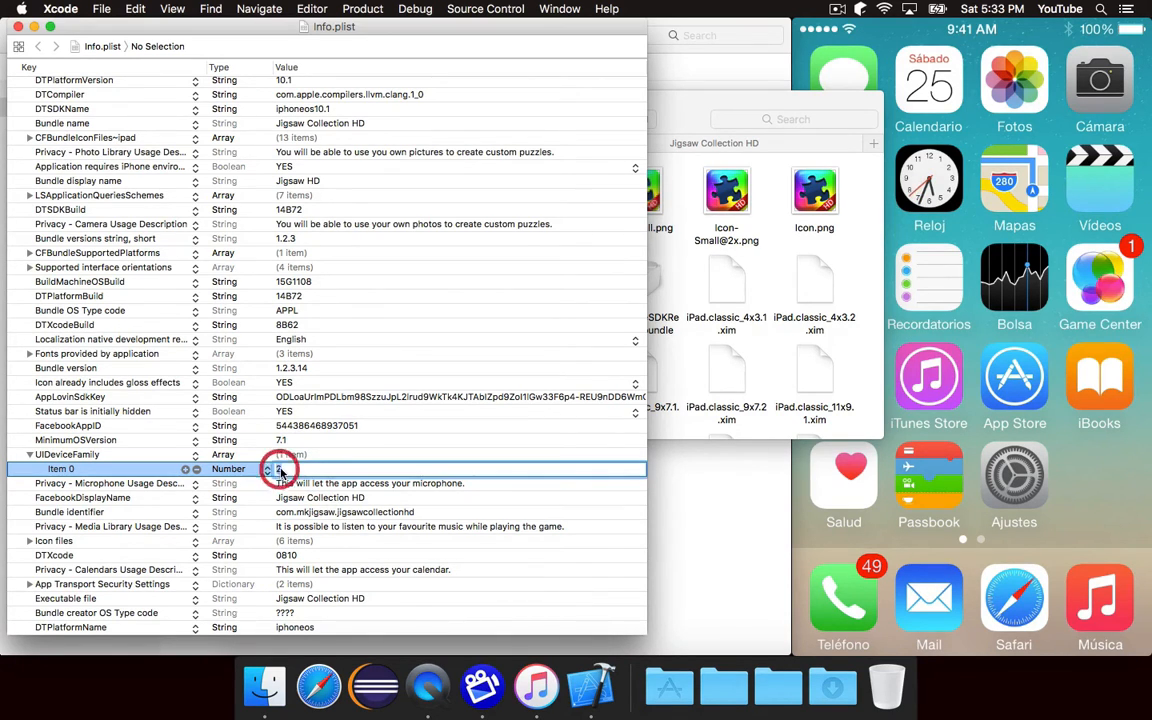
pyautogui.press('BackSpace')
pyautogui.write('1')
pyautogui.press('Return')
pyautogui.click(323, 470)
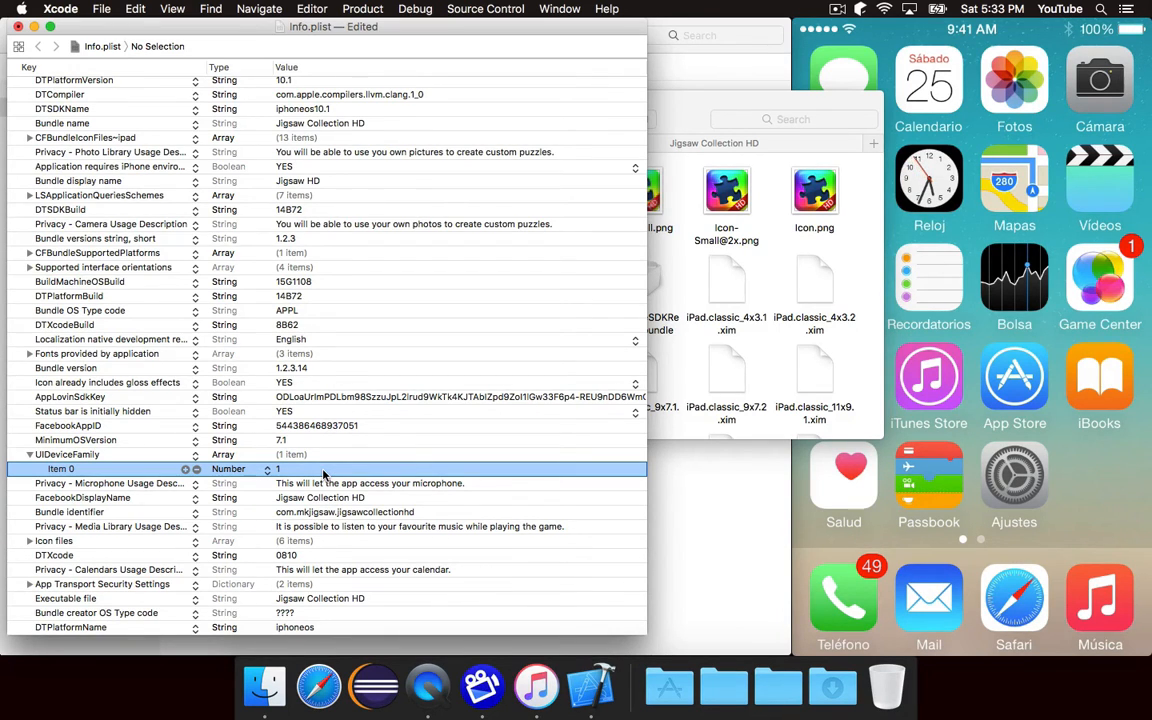
# - Save Info.plist, close it and go back to the Jigsaw HD 1.2.3 folder
pyautogui.press('super+s')
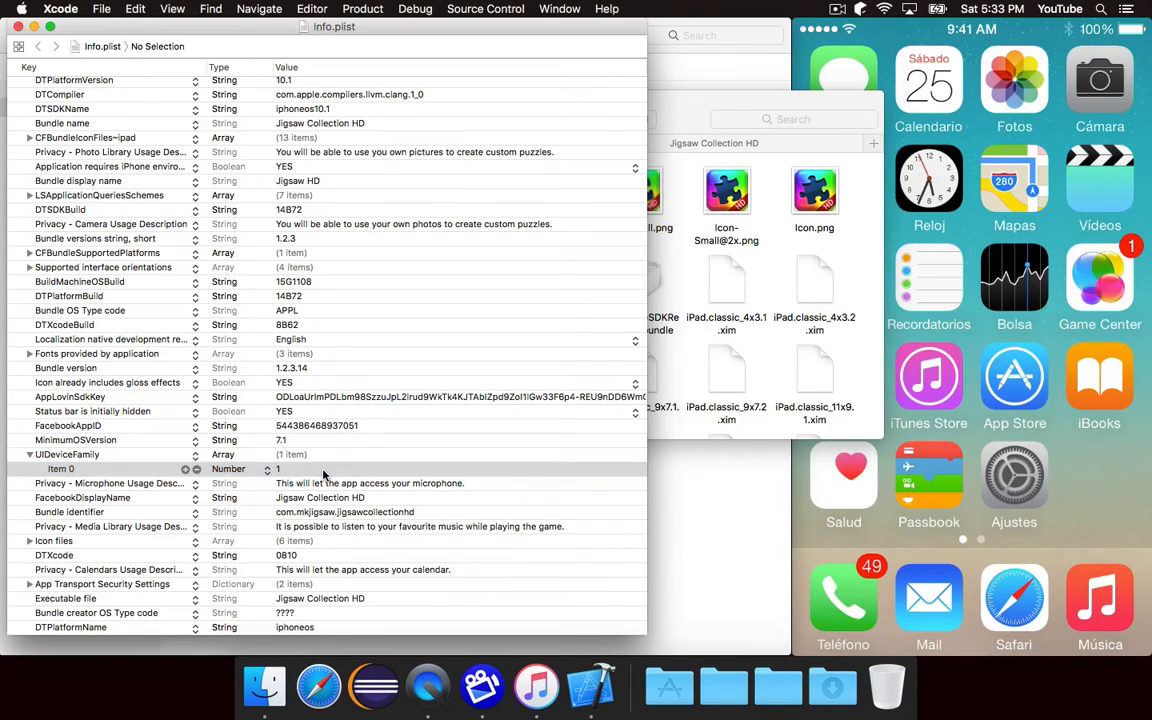
pyautogui.press('super+q')
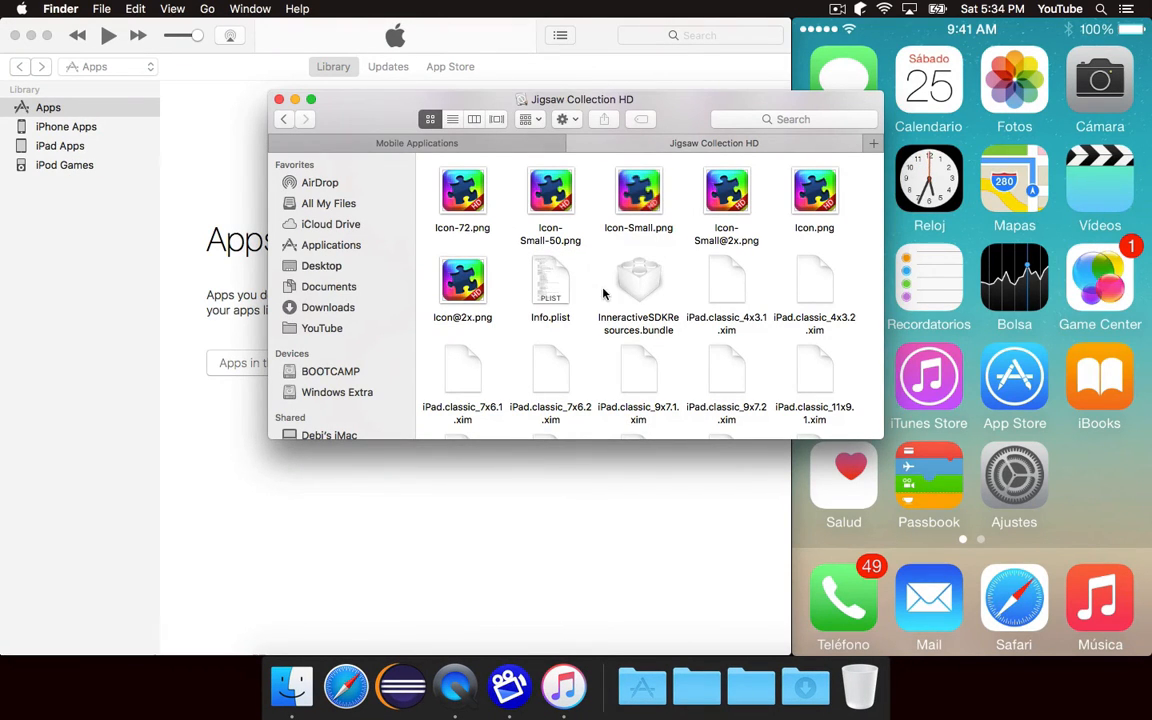
pyautogui.press('super+bracketleft')
pyautogui.press('super+bracketleft')
pyautogui.press('super+bracketleft')
# - Compress the folder's four items (artwork, metadata, META-INF, Payload) into Archive.zip
pyautogui.click(559, 281)
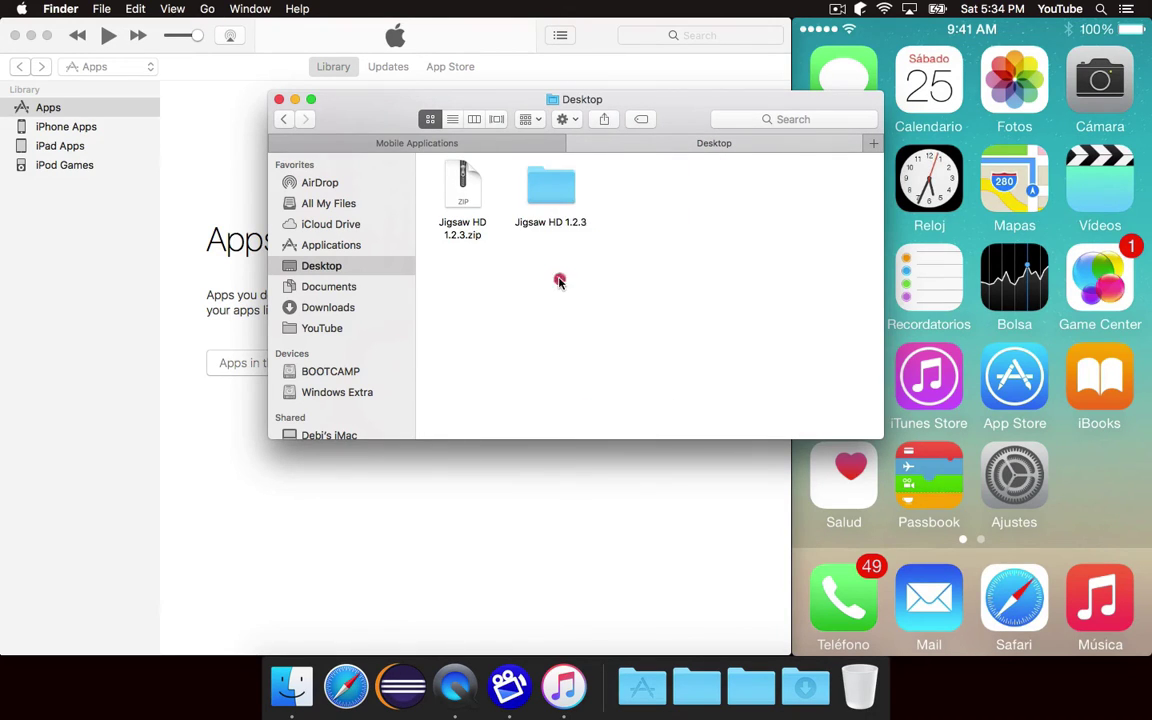
pyautogui.doubleClick(559, 186)
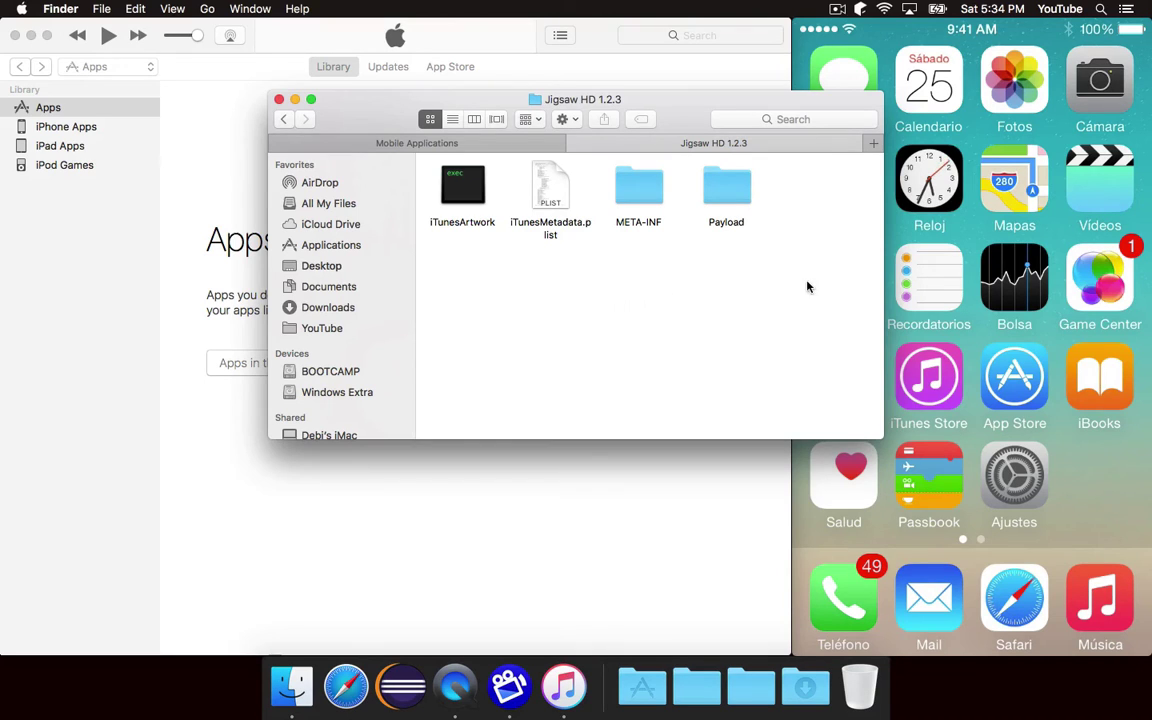
pyautogui.moveTo(786, 281); pyautogui.dragTo(461, 192)
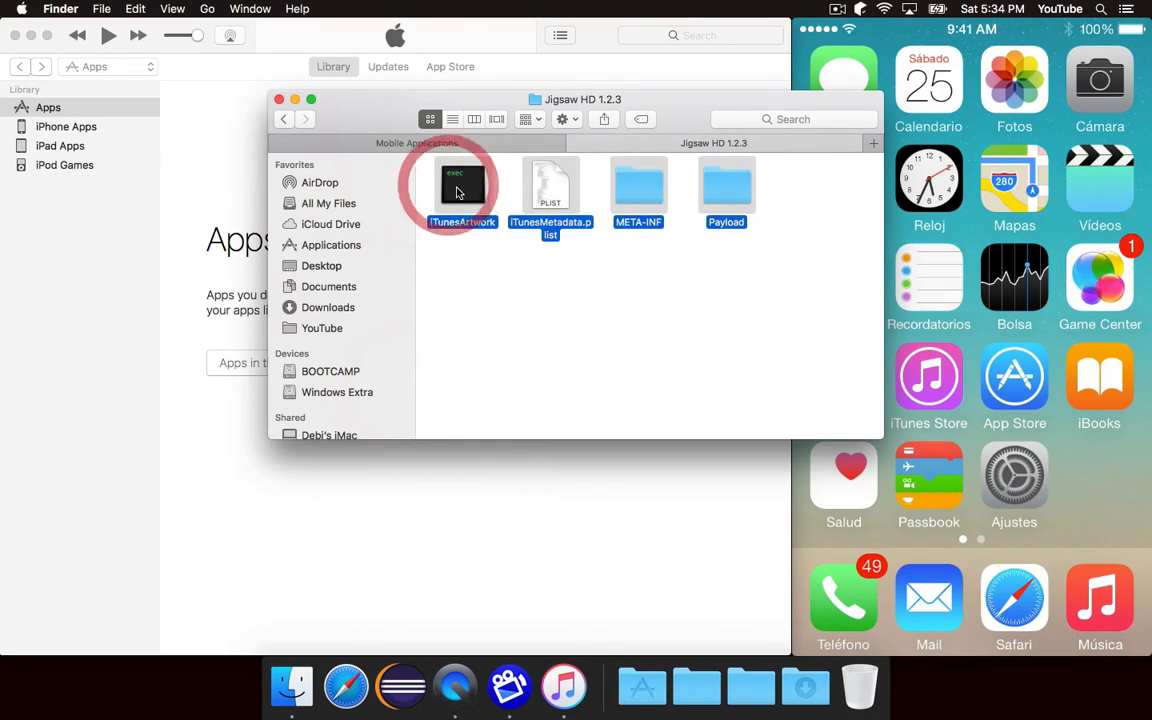
pyautogui.rightClick(461, 192)
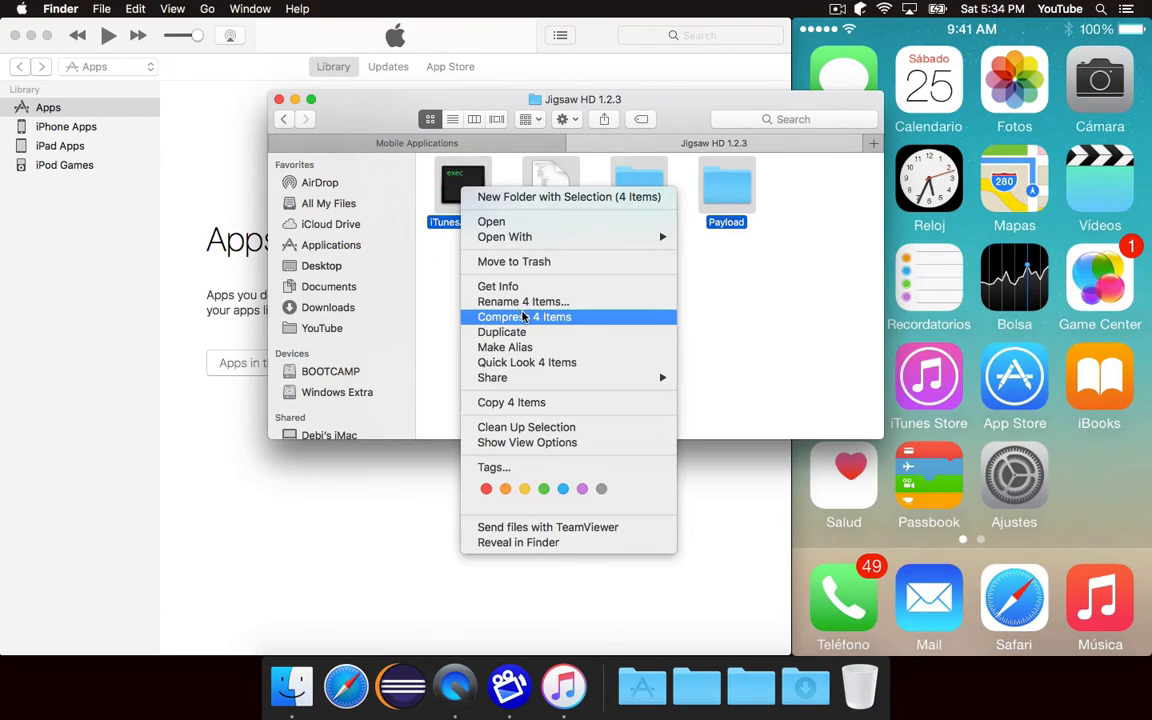
pyautogui.click(593, 330)
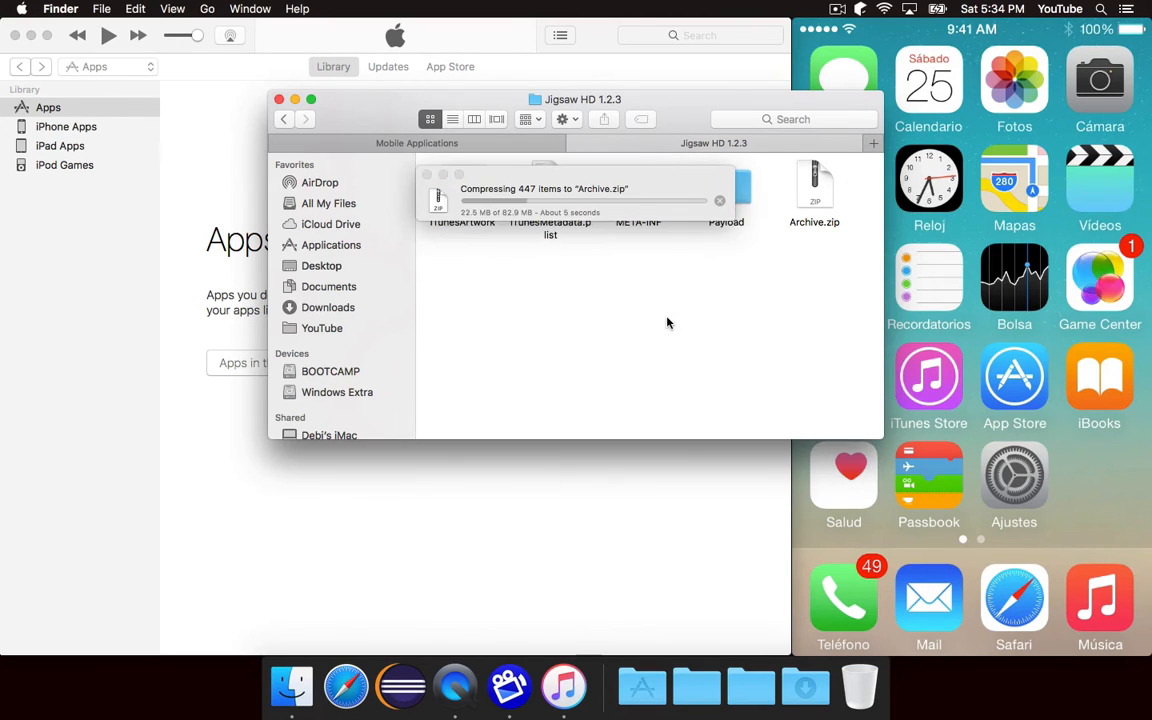
# - Quit the still-running Xcode and review the folder contents with the selection cleared
pyautogui.press('super+Up')
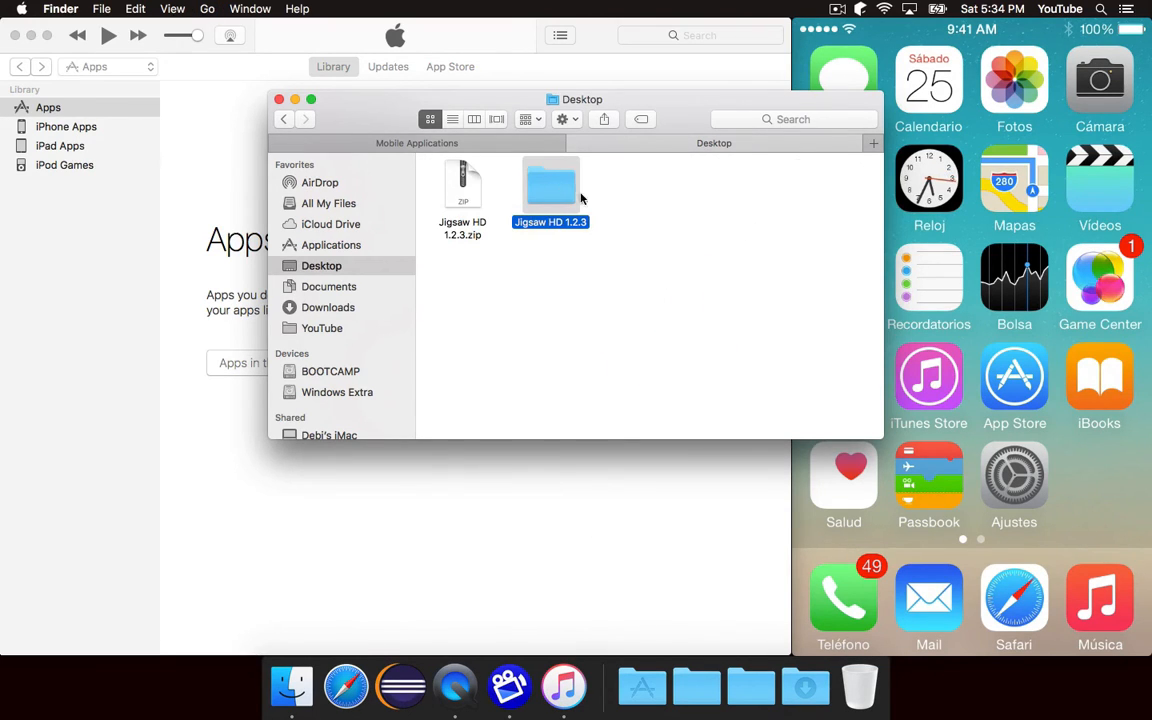
pyautogui.doubleClick(570, 205)
pyautogui.click(566, 195)
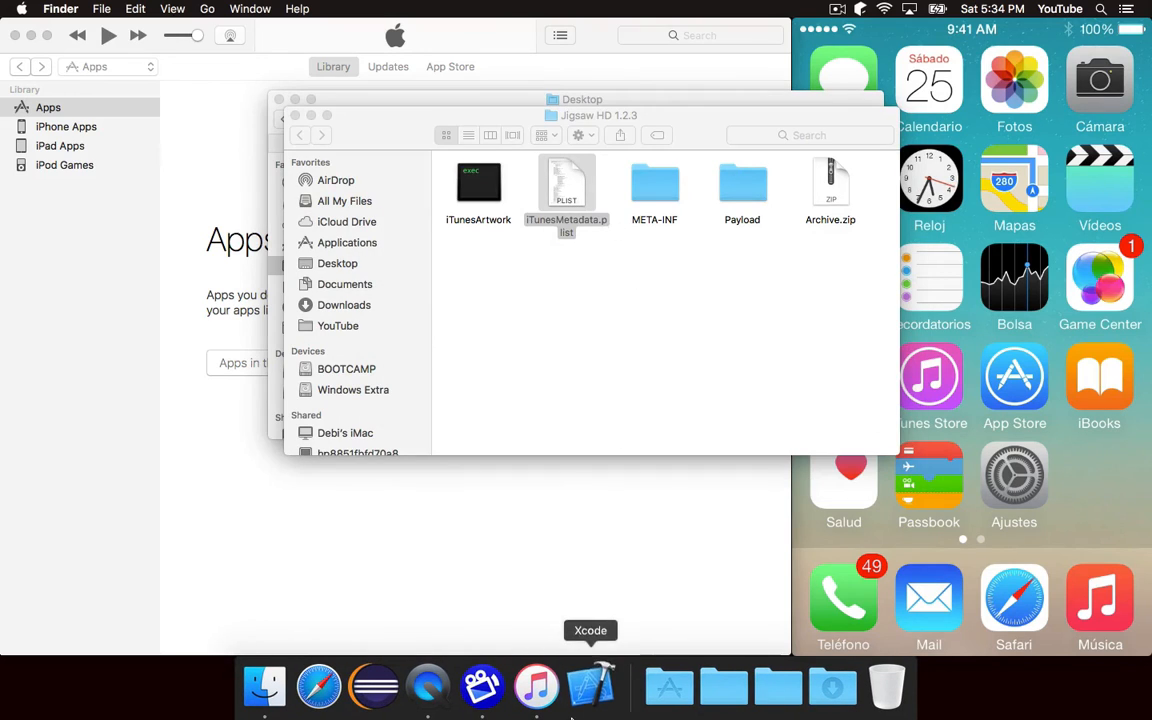
pyautogui.click(596, 685)
pyautogui.rightClick(596, 685)
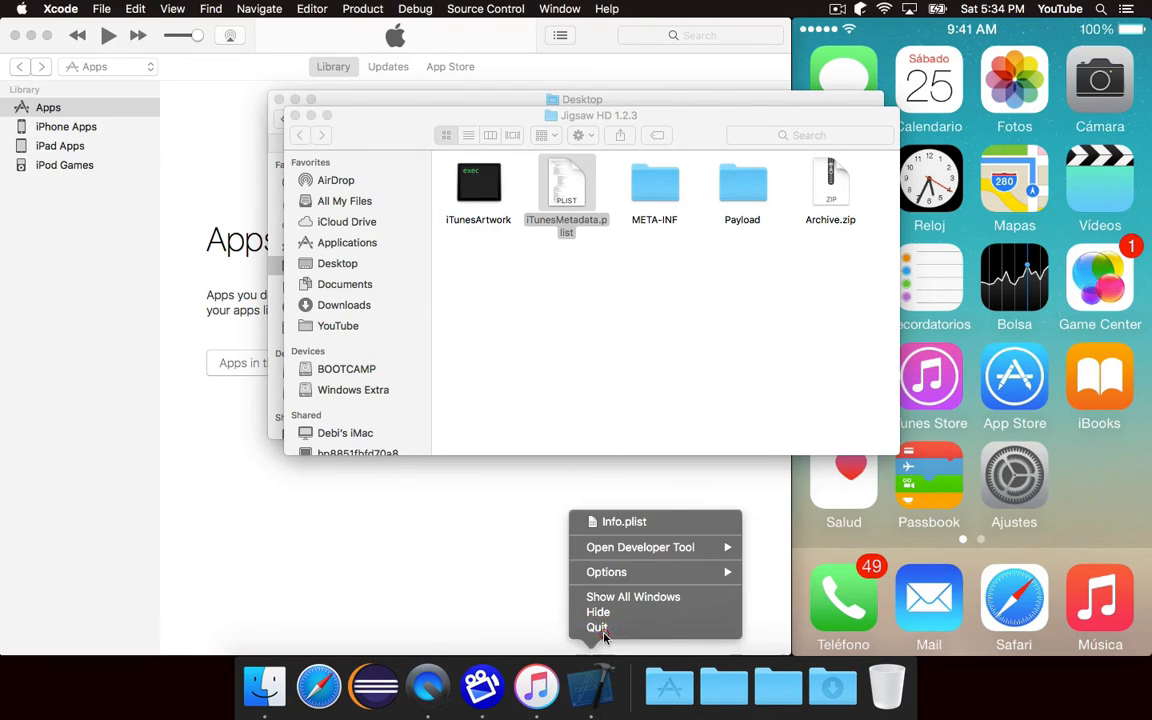
pyautogui.click(597, 632)
pyautogui.press('shift+super+bracketright')
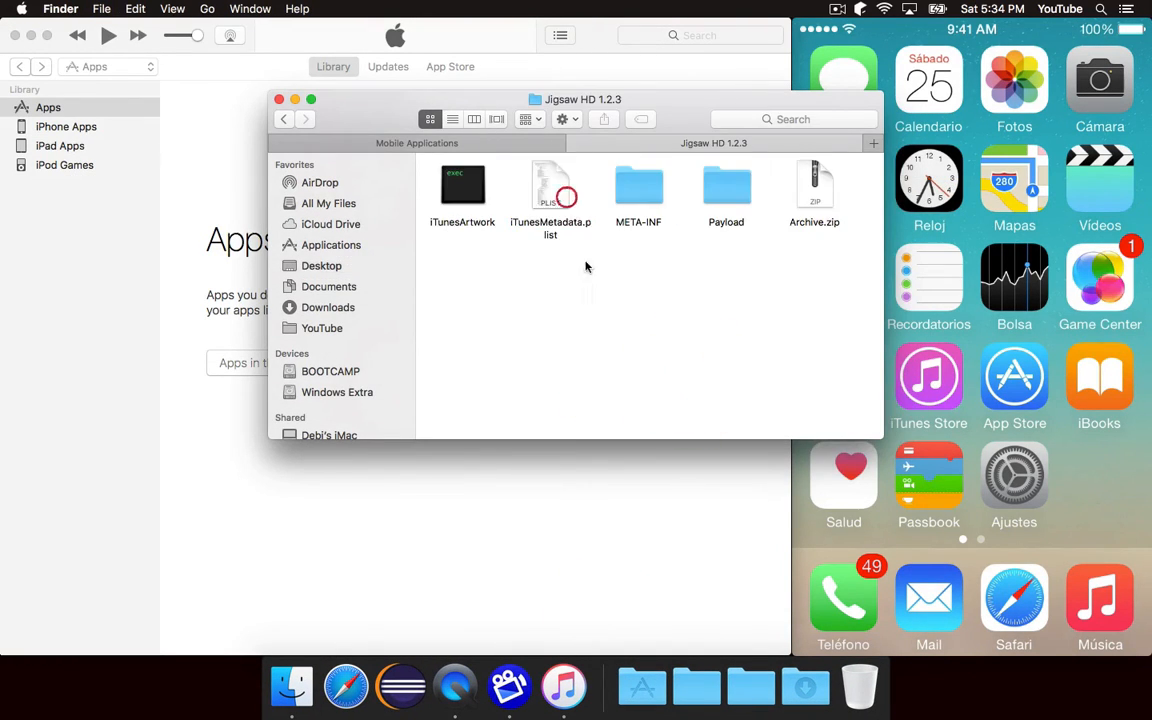
pyautogui.moveTo(453, 257); pyautogui.dragTo(560, 185)
pyautogui.moveTo(629, 173); pyautogui.dragTo(765, 155)
pyautogui.click(770, 262)
# - Rename Archive.zip in the Jigsaw HD 1.2.3 folder to Jigsaw HD 1.2.3.zip
pyautogui.press('super+Up')
pyautogui.click(462, 185)
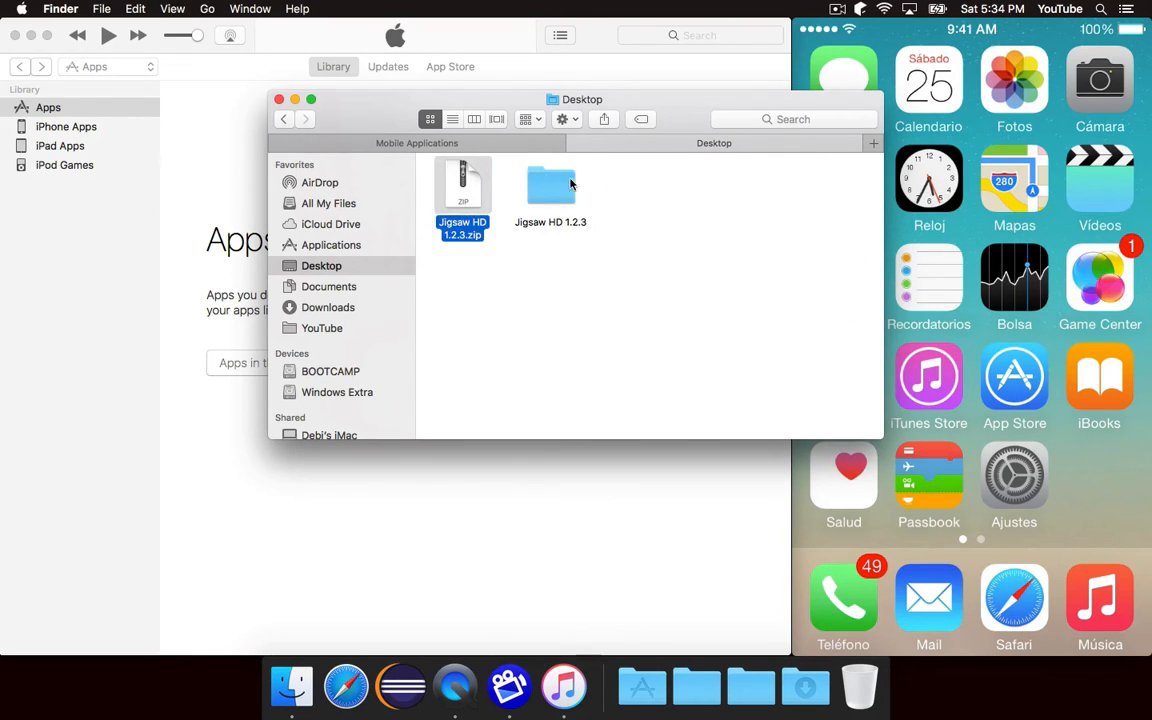
pyautogui.click(542, 180)
pyautogui.click(625, 225)
pyautogui.click(566, 176)
pyautogui.doubleClick(566, 176)
pyautogui.click(814, 190)
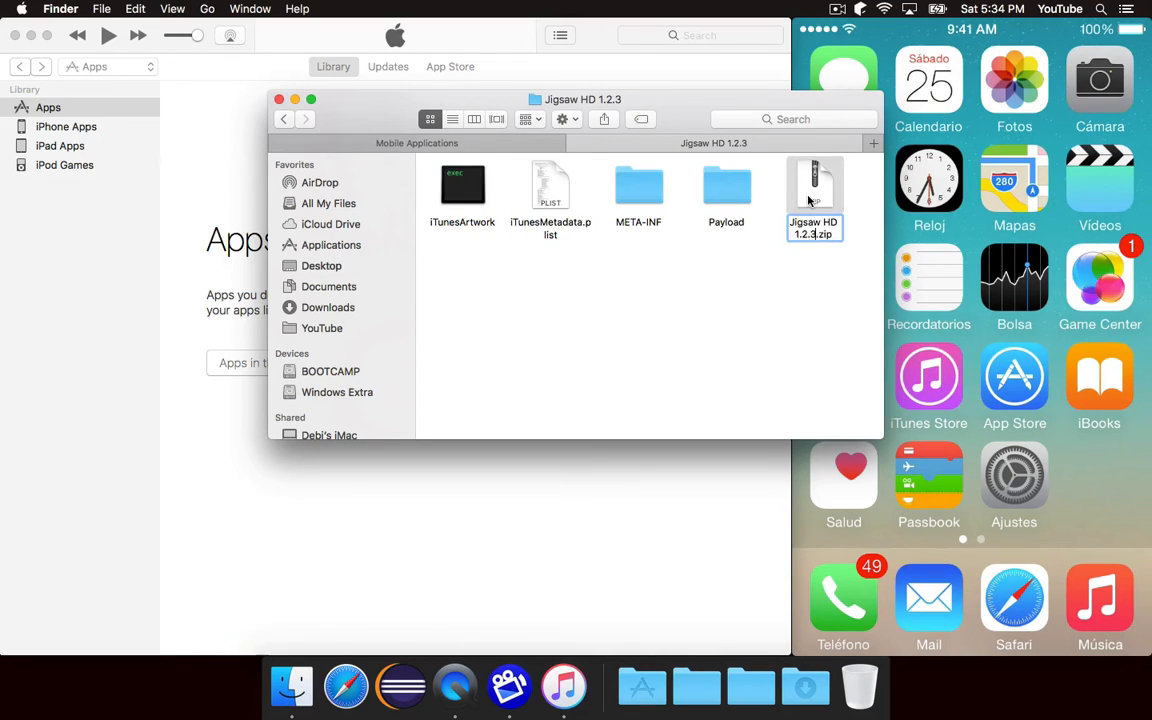
pyautogui.click(710, 260)
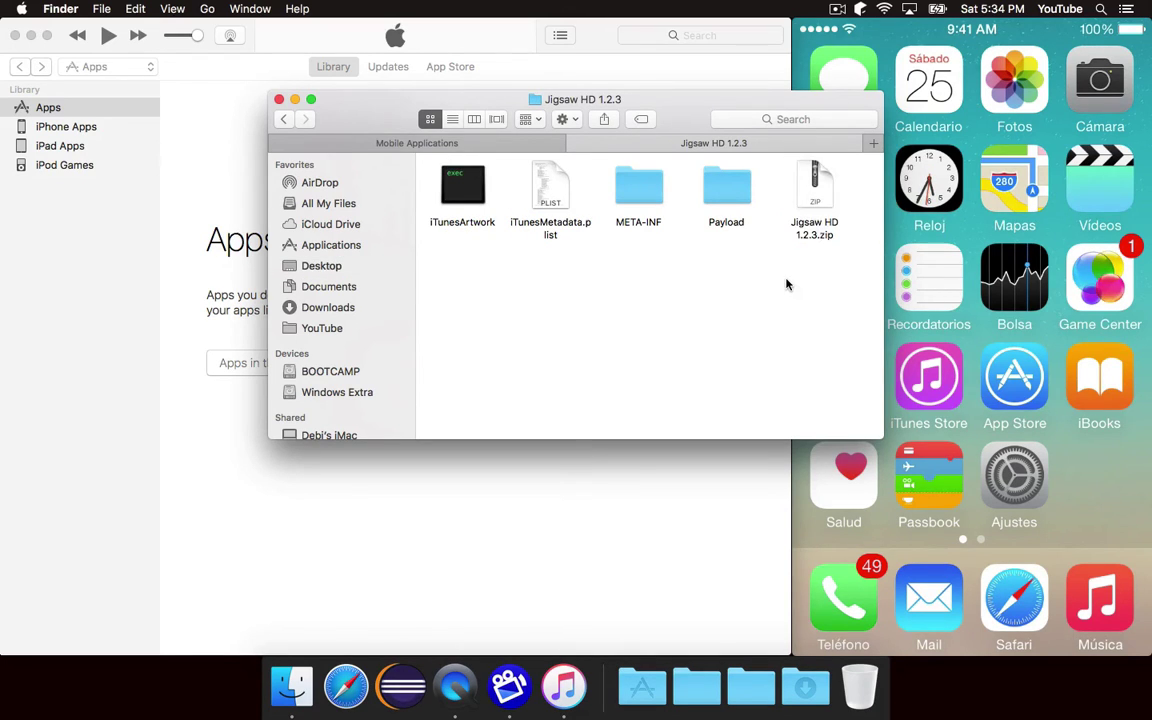
# - Change the archive's extension to ipa via its Info window, keeping .ipa
pyautogui.click(814, 195)
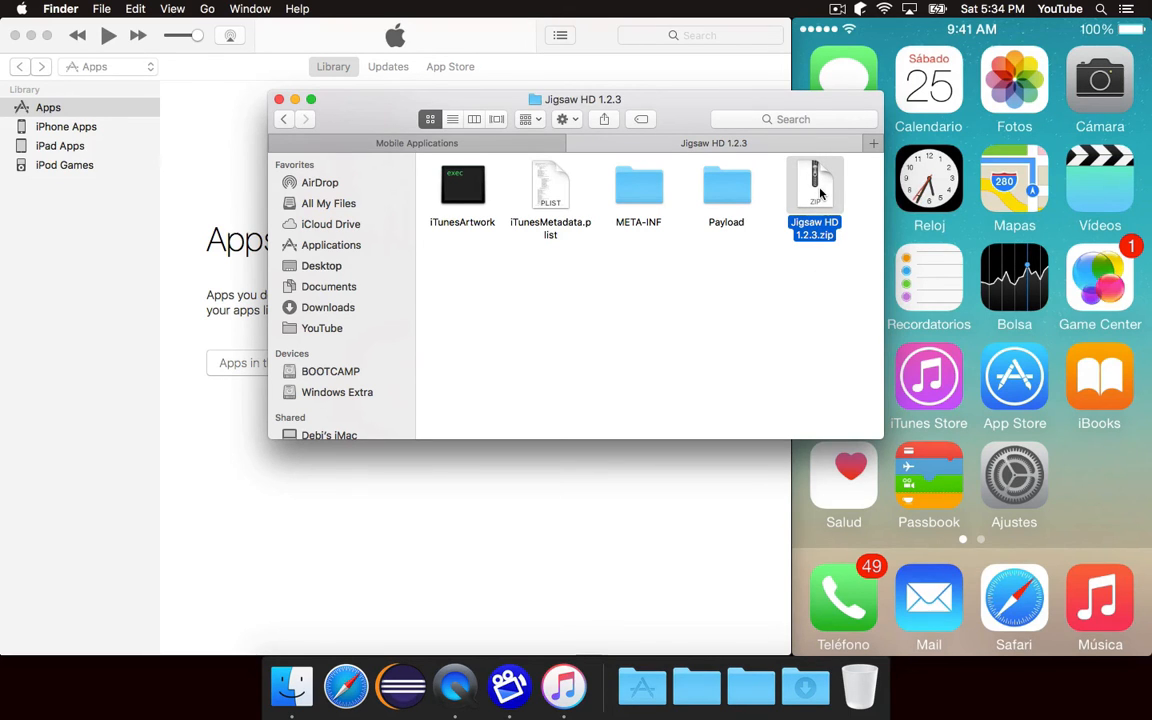
pyautogui.press('super+i')
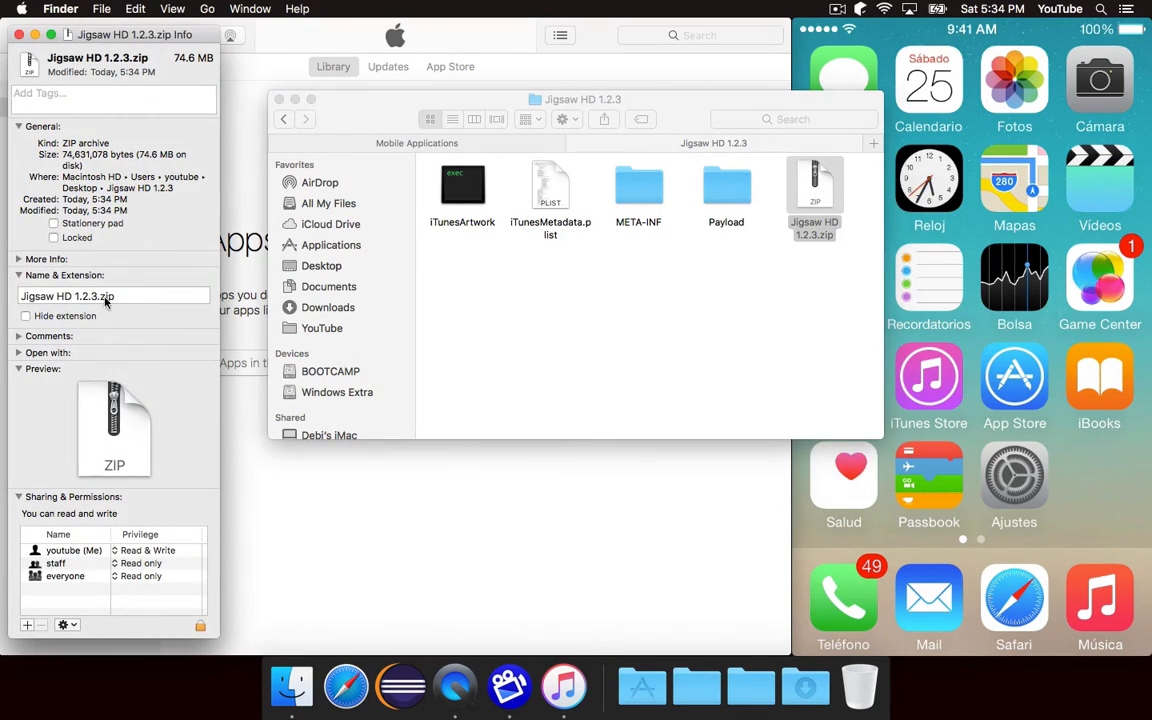
pyautogui.doubleClick(109, 295)
pyautogui.write('ipa')
pyautogui.press('Return')
pyautogui.click(700, 249)
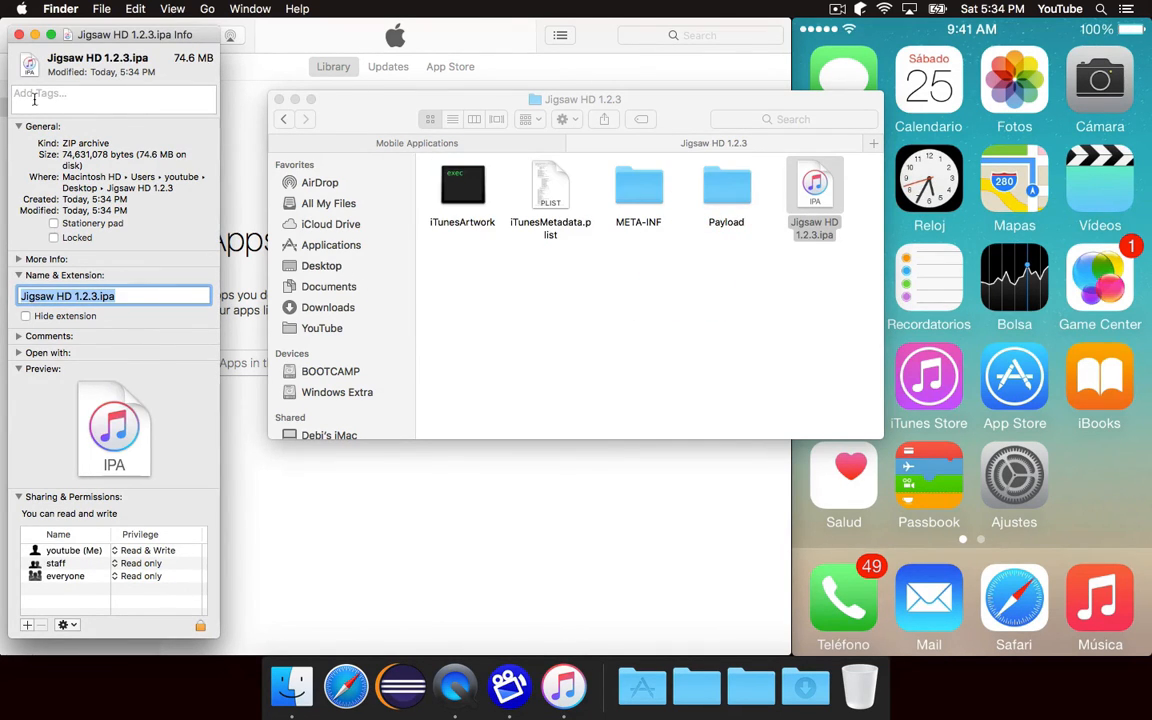
pyautogui.click(19, 35)
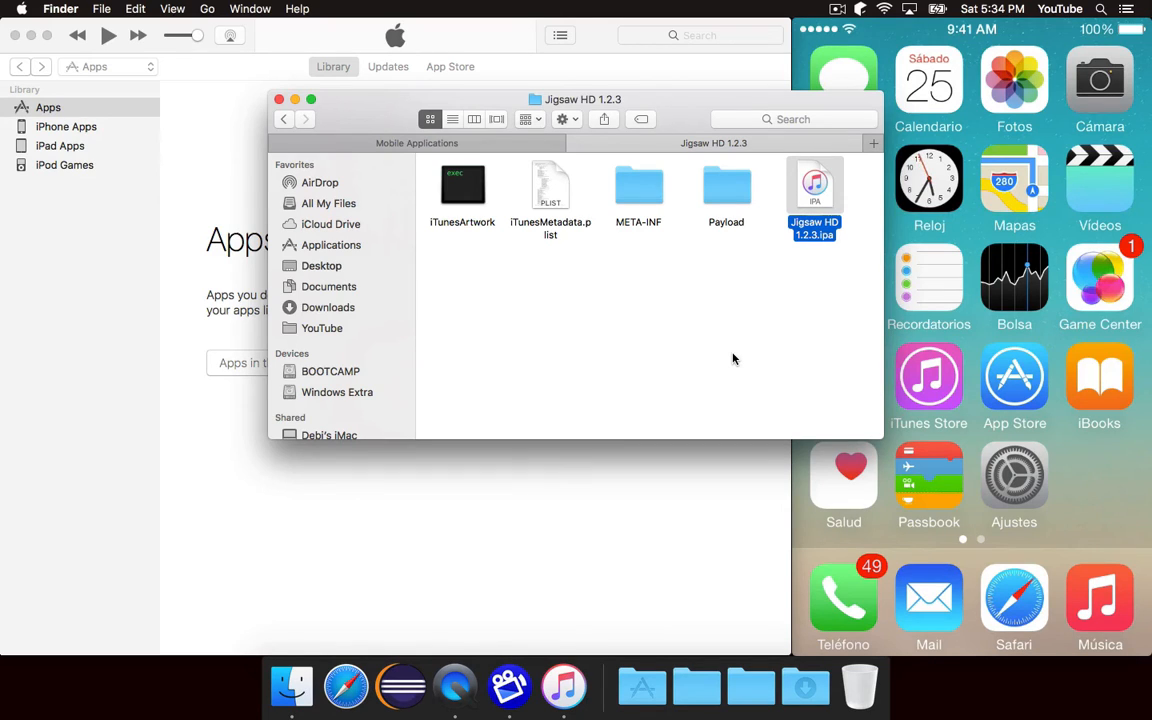
# - Add Jigsaw HD 1.2.3.ipa from Finder into the iTunes apps library
pyautogui.moveTo(814, 190); pyautogui.dragTo(240, 225)
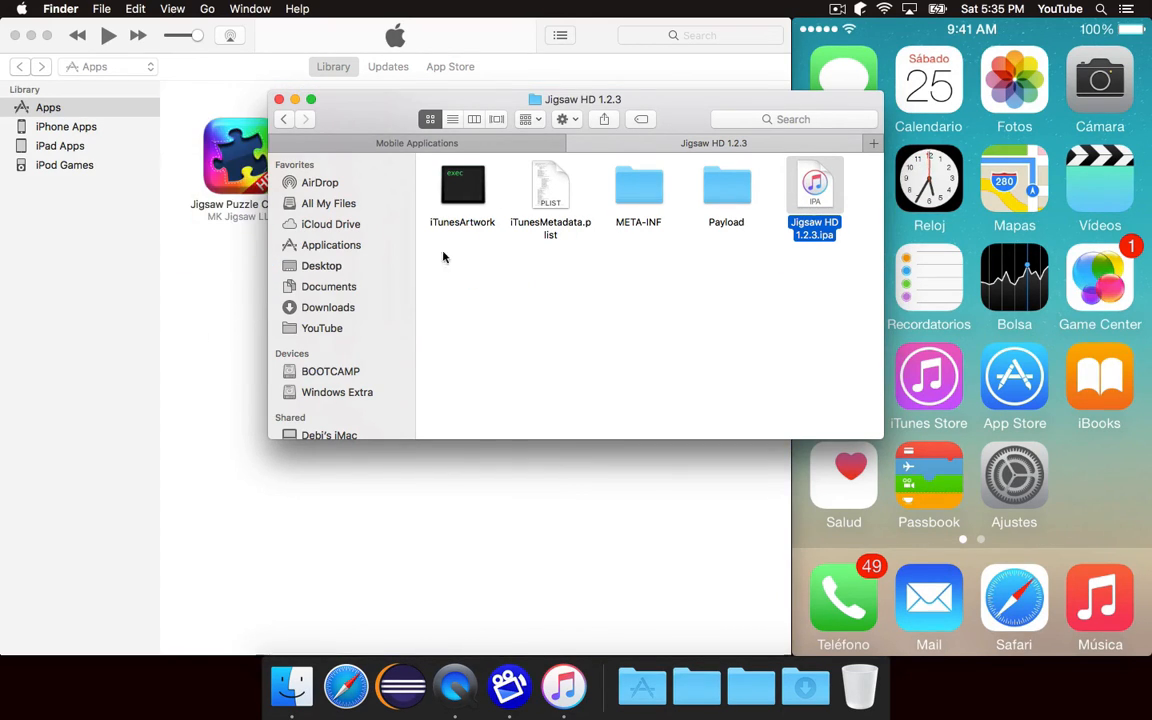
pyautogui.click(417, 143)
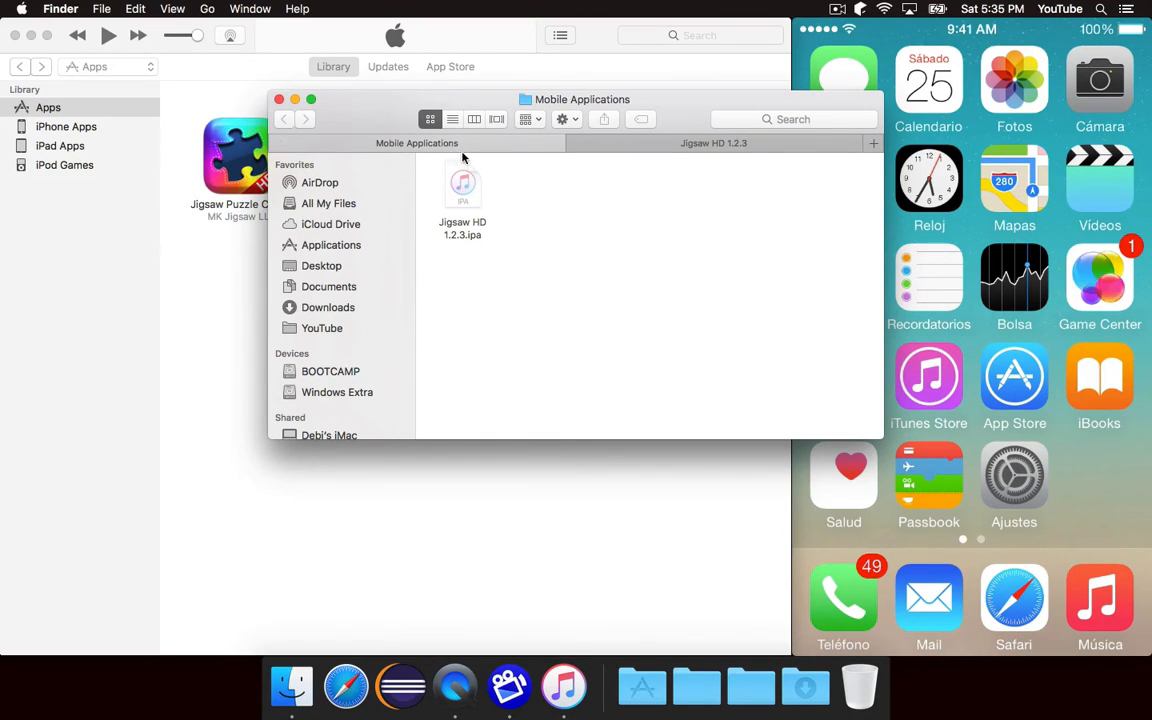
pyautogui.click(211, 301)
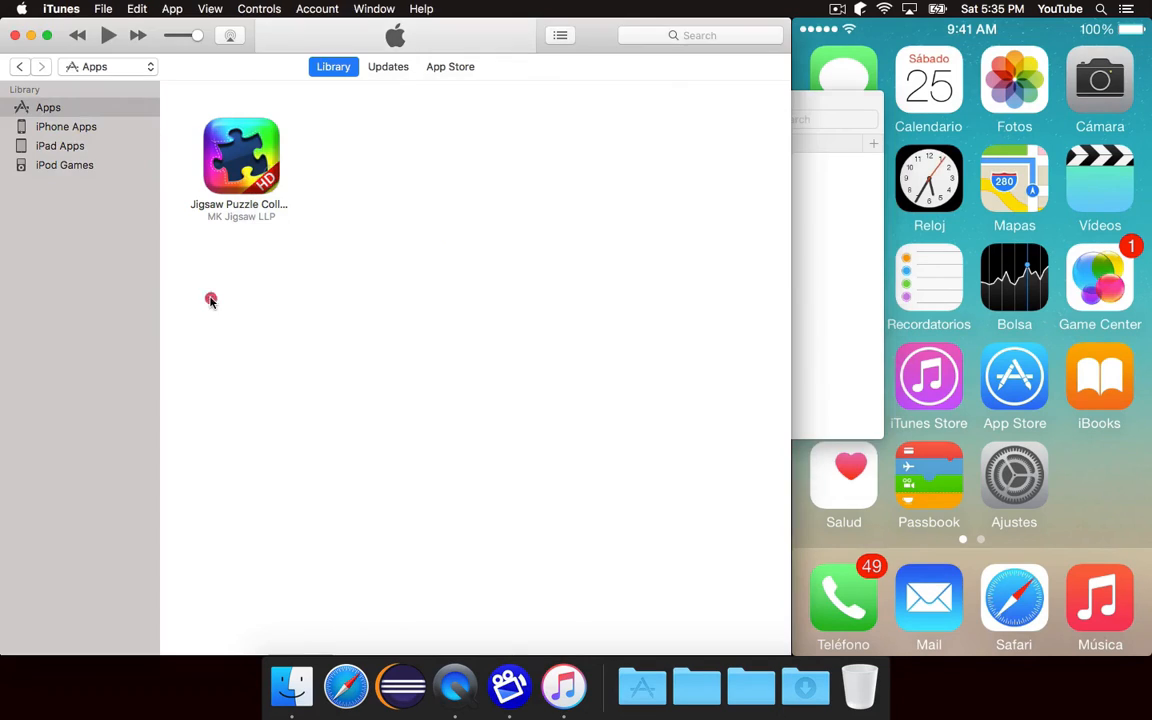
# - Confirm the Jigsaw app appears under iPhone apps, not iPad apps, in the full Apps list
pyautogui.click(54, 126)
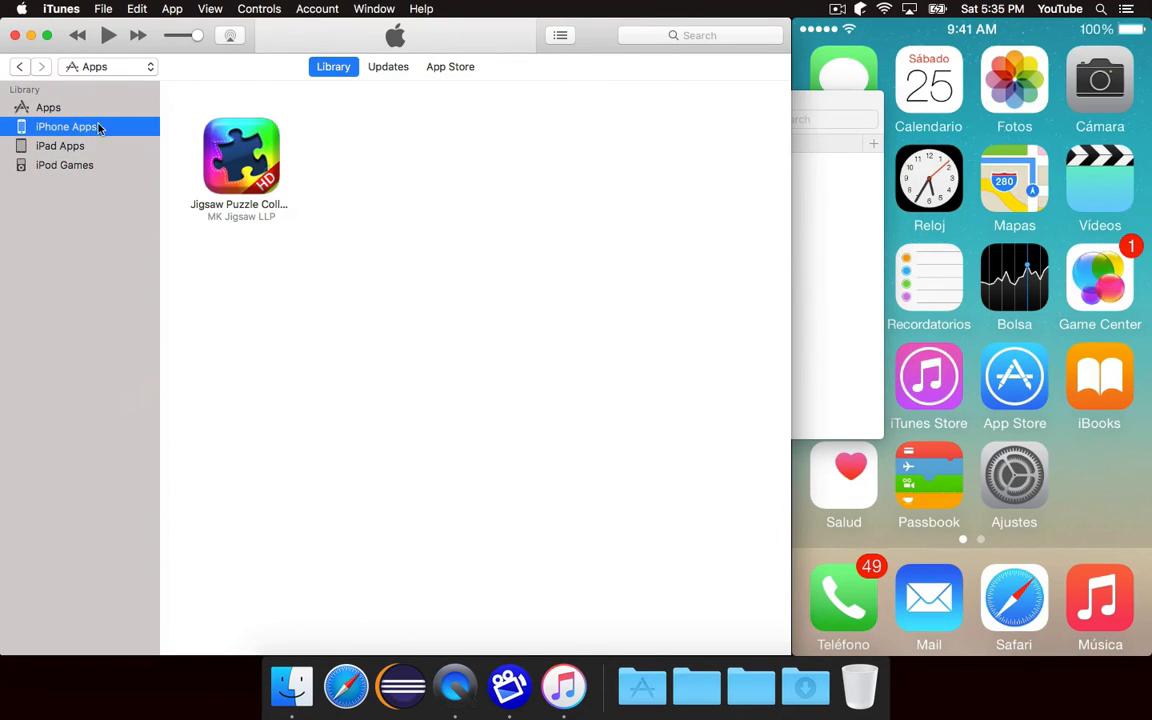
pyautogui.click(104, 146)
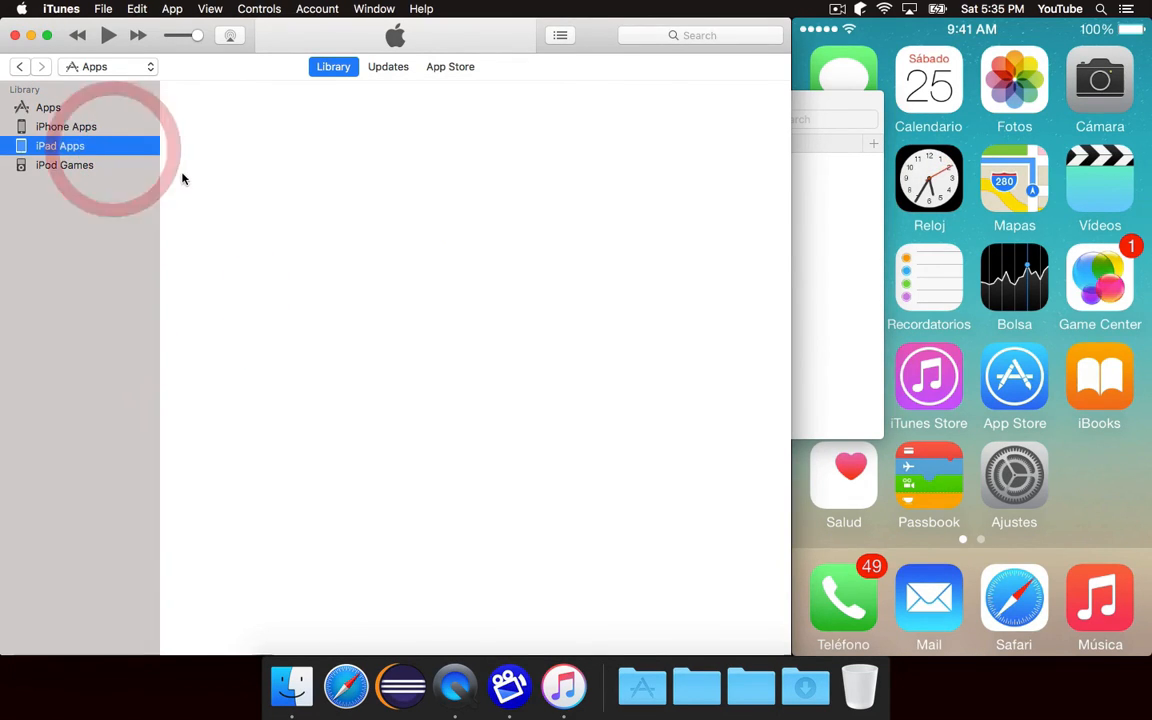
pyautogui.click(85, 108)
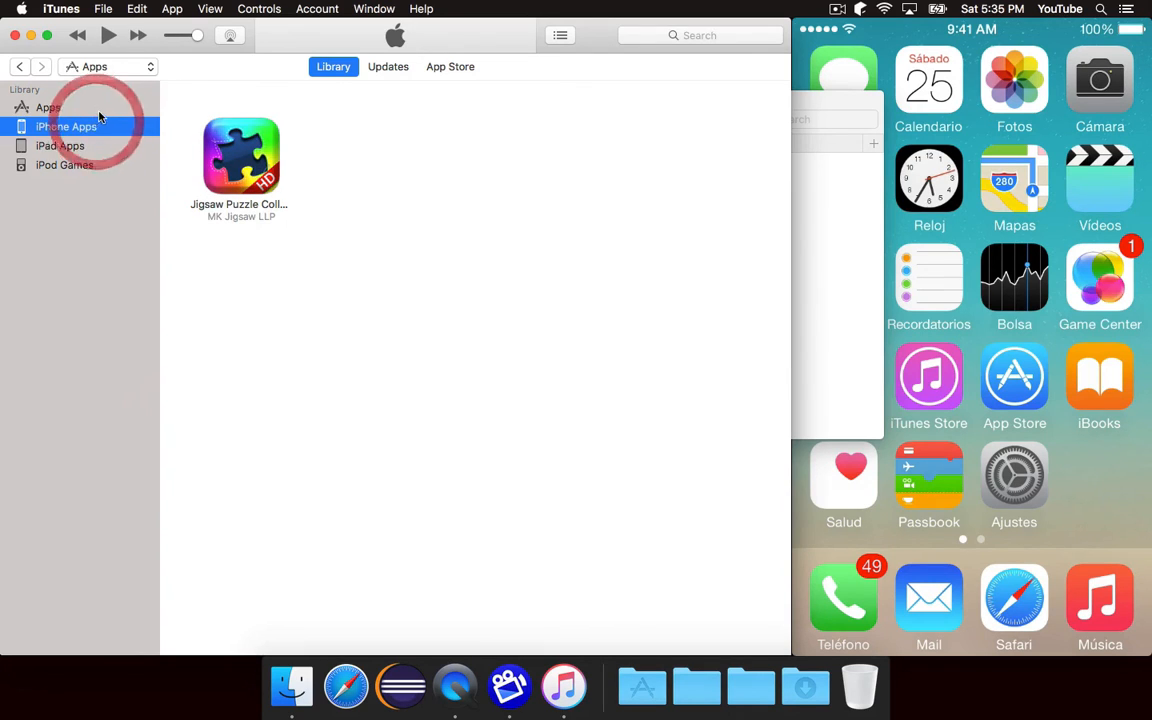
pyautogui.click(805, 321)
pyautogui.click(198, 290)
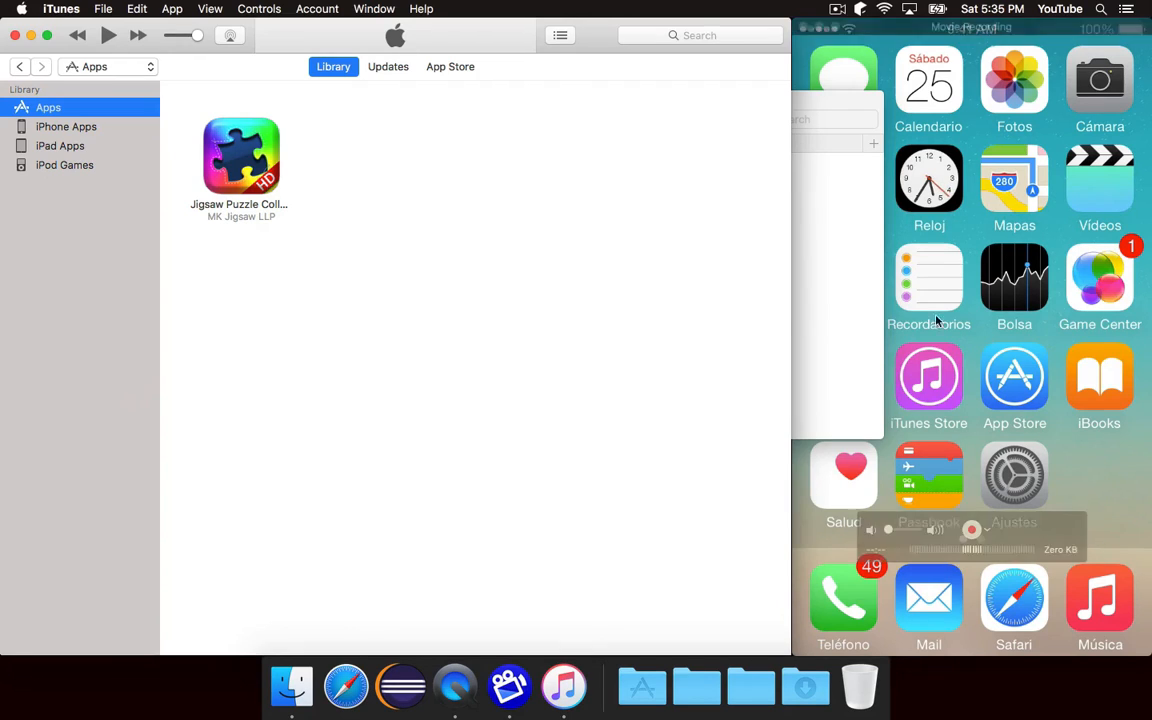
pyautogui.click(850, 282)
pyautogui.click(564, 378)
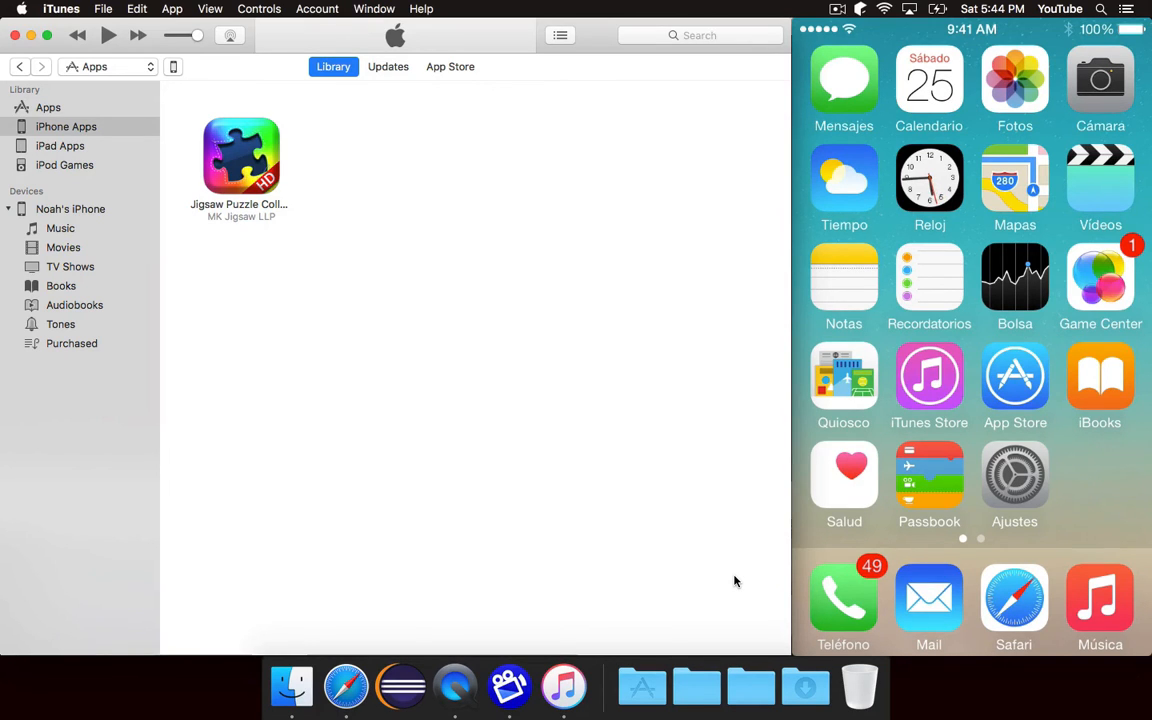
pyautogui.click(173, 67)
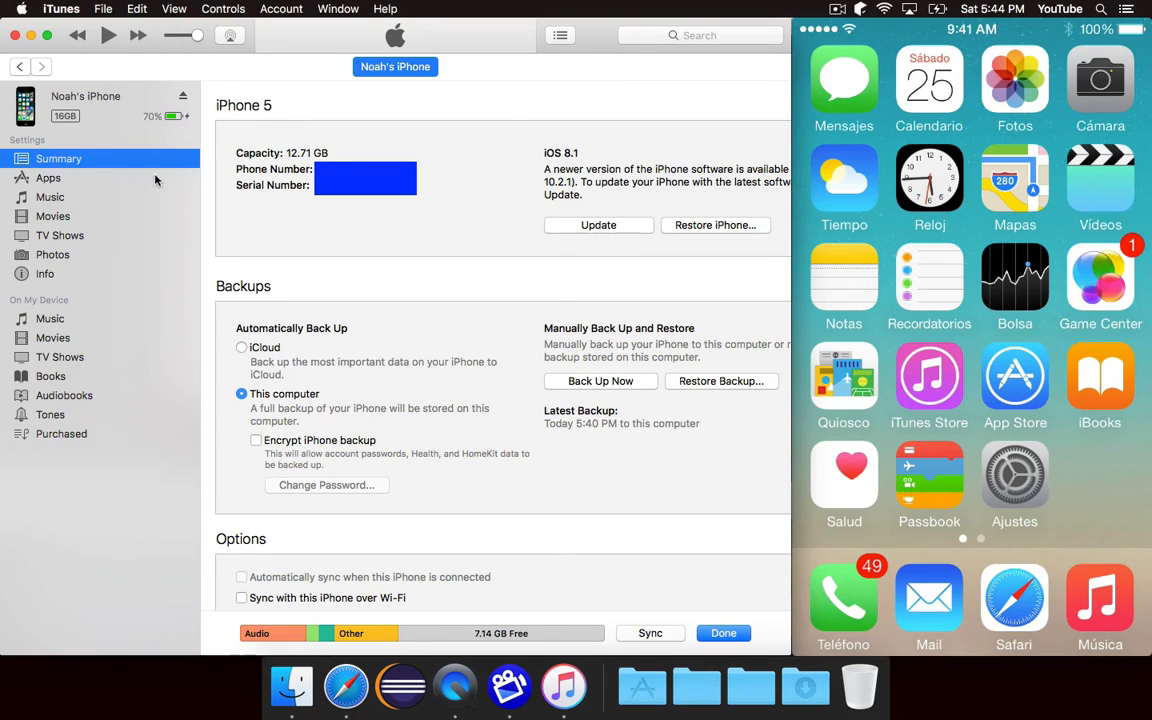
# - Mark Jigsaw Puzzle Collection HD for install on the iPhone and apply the sync
pyautogui.click(48, 178)
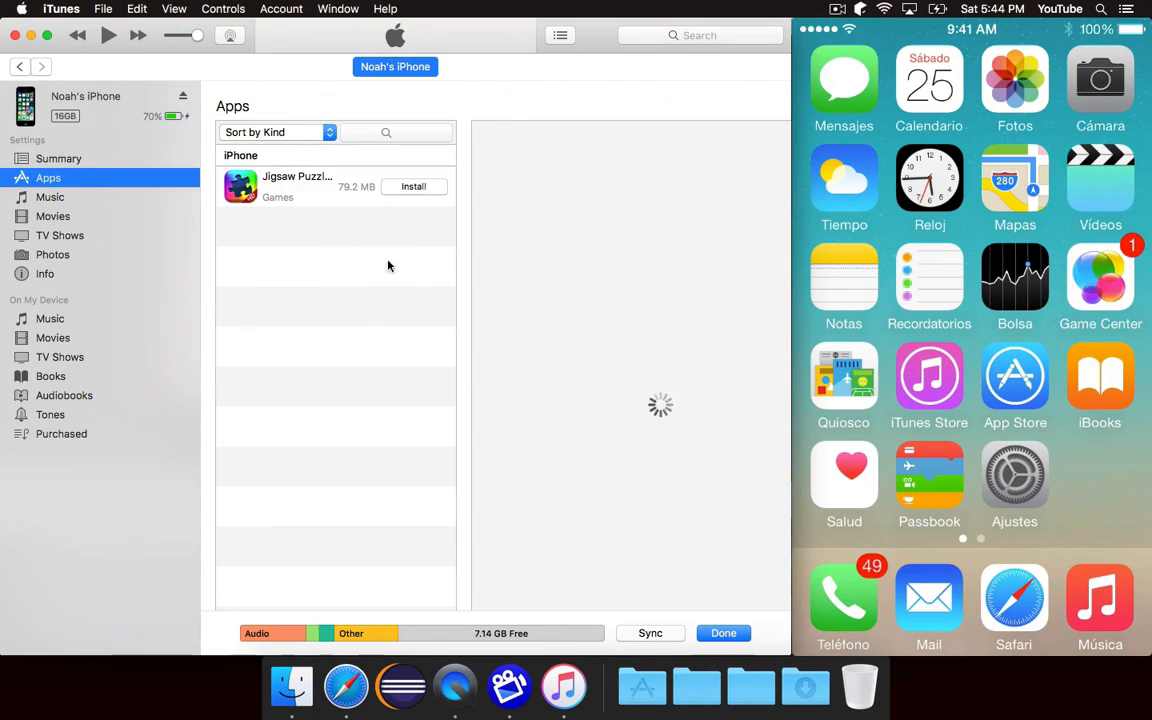
pyautogui.click(413, 186)
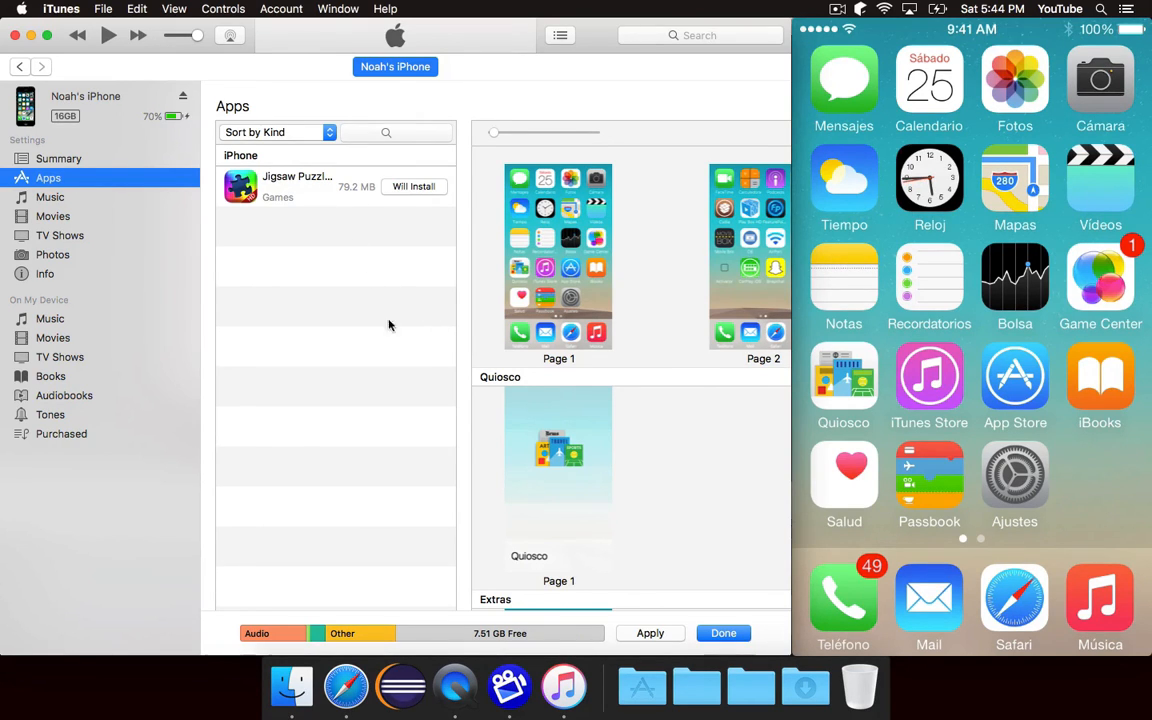
pyautogui.click(662, 634)
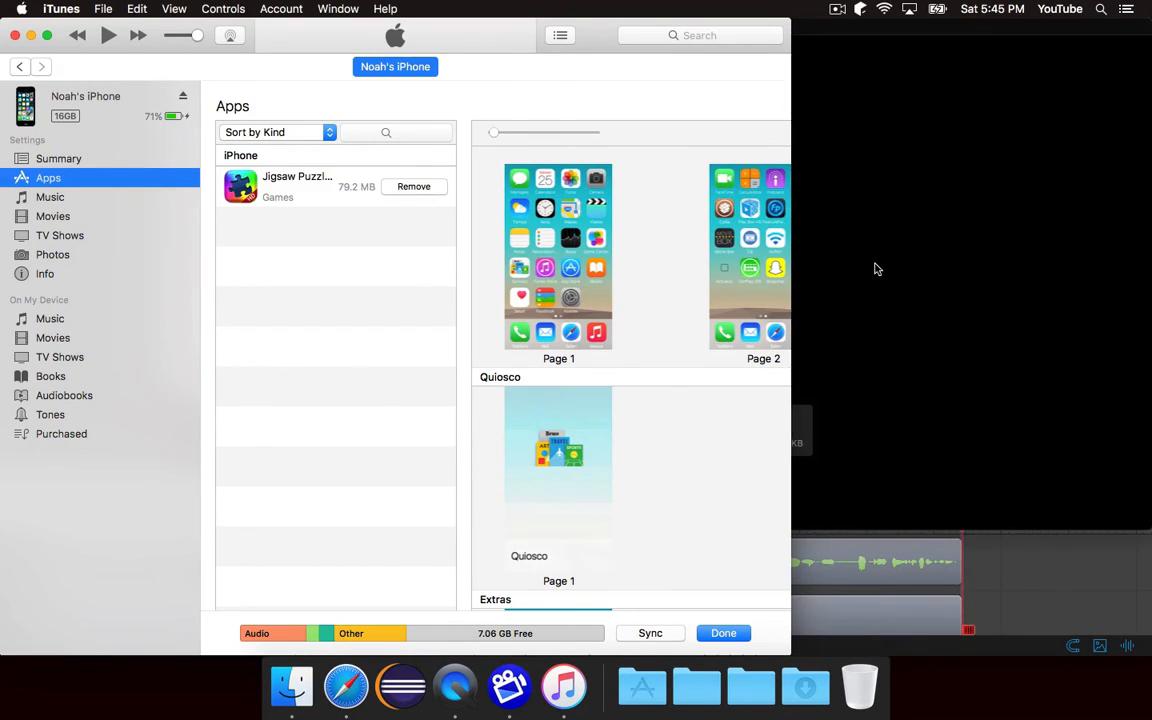
# - Choose the leopard picture from the Vibrant Nature pack on the iPhone
pyautogui.click(848, 299)
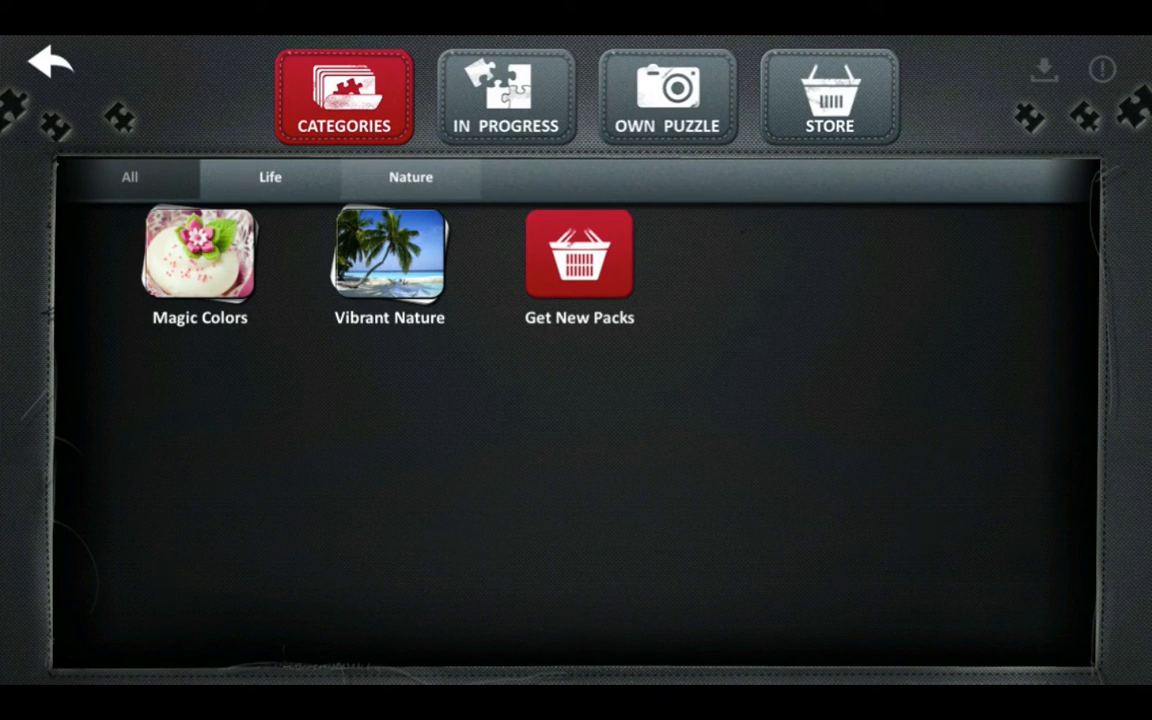
pyautogui.click(389, 255)
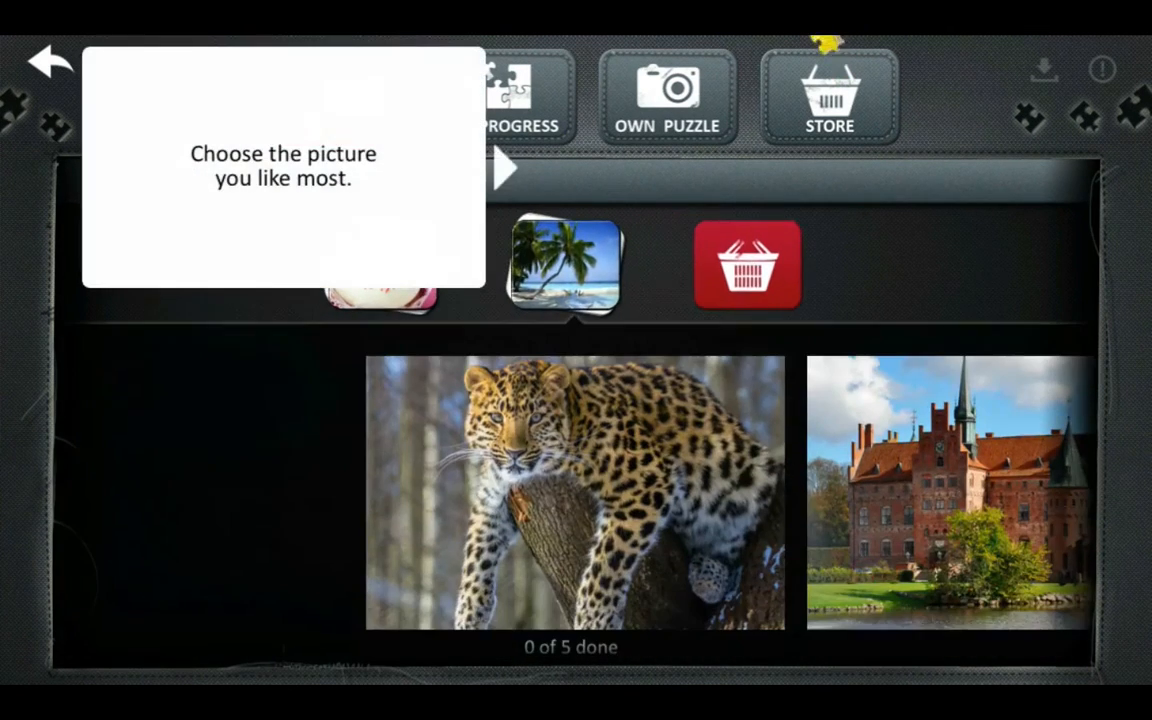
pyautogui.click(575, 490)
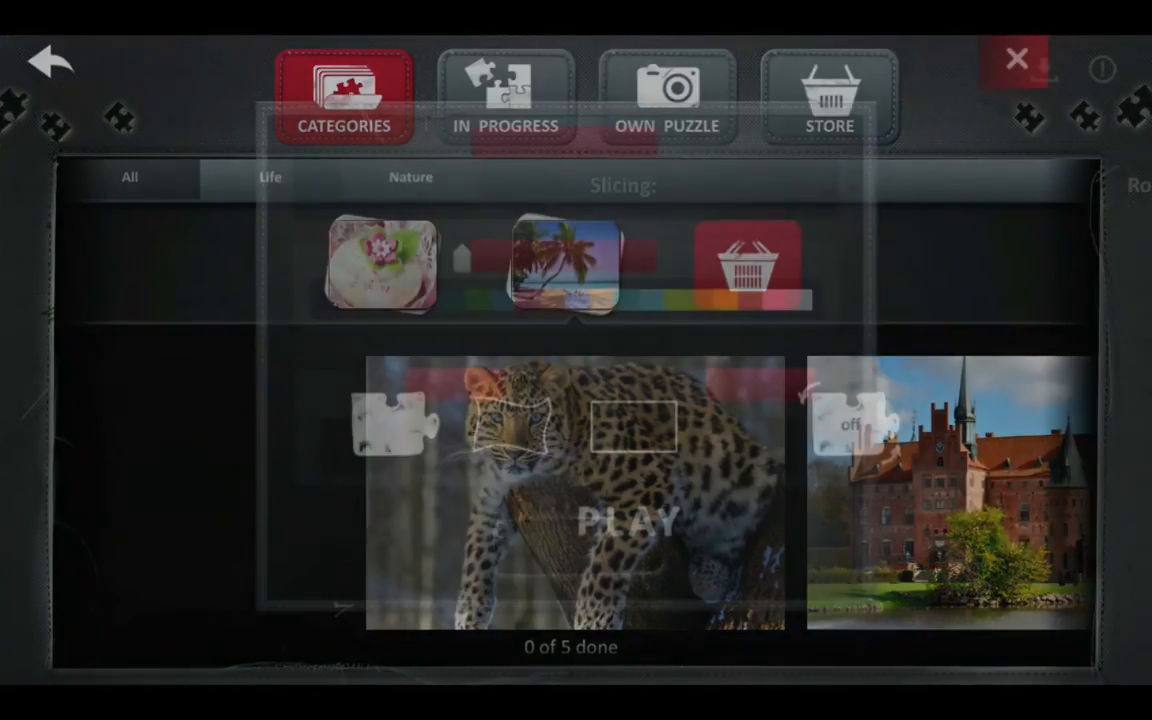